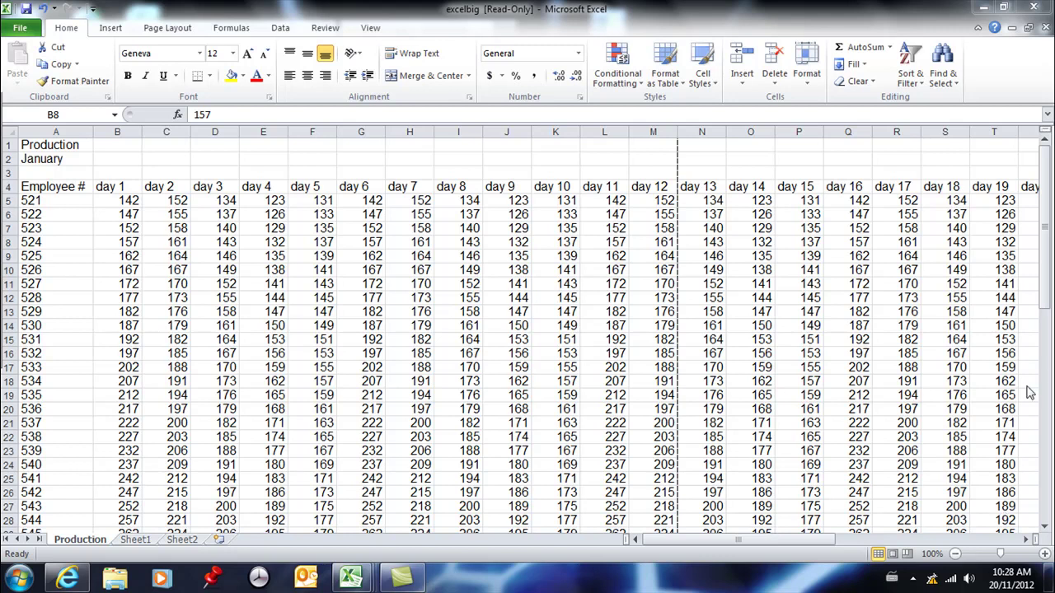
Page through the Production sheet's print preview to examine how its rows and columns split across the printed pages, and return to the worksheet
click(1049, 251)
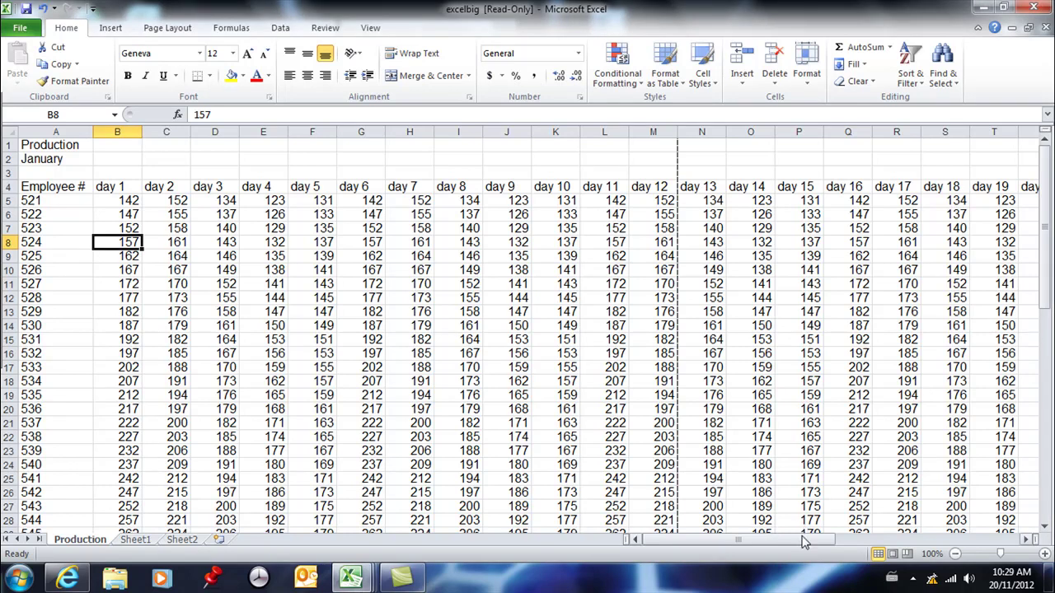
drag(808, 540, 623, 539)
click(20, 30)
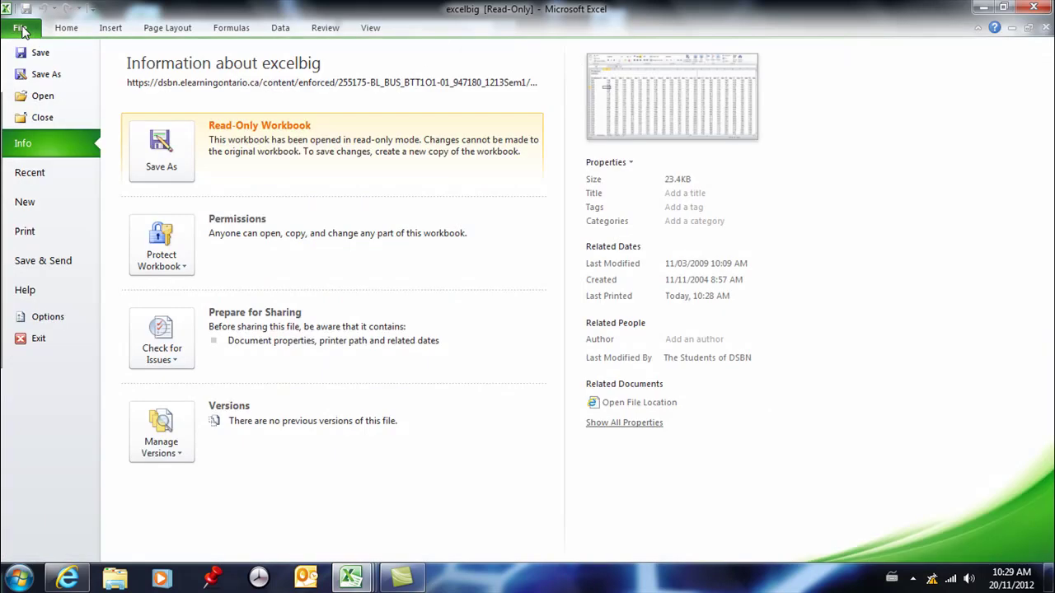
click(26, 234)
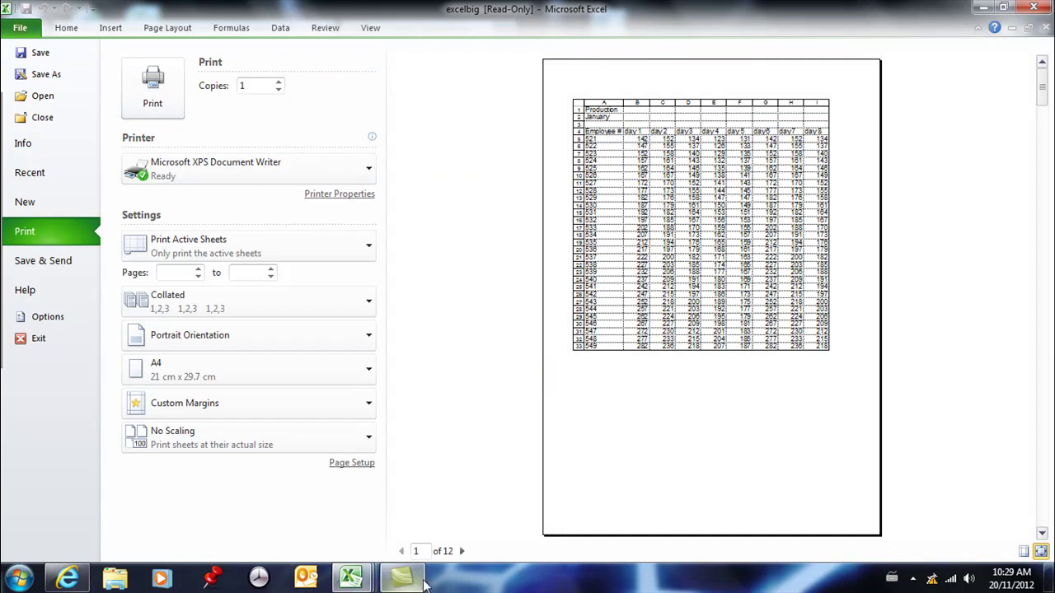
click(462, 551)
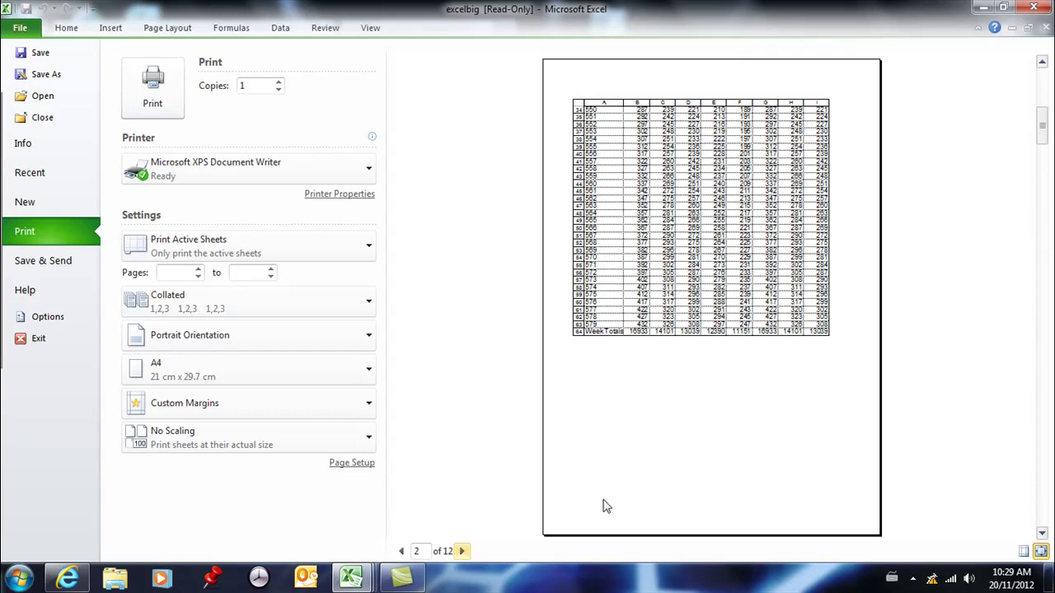
click(463, 551)
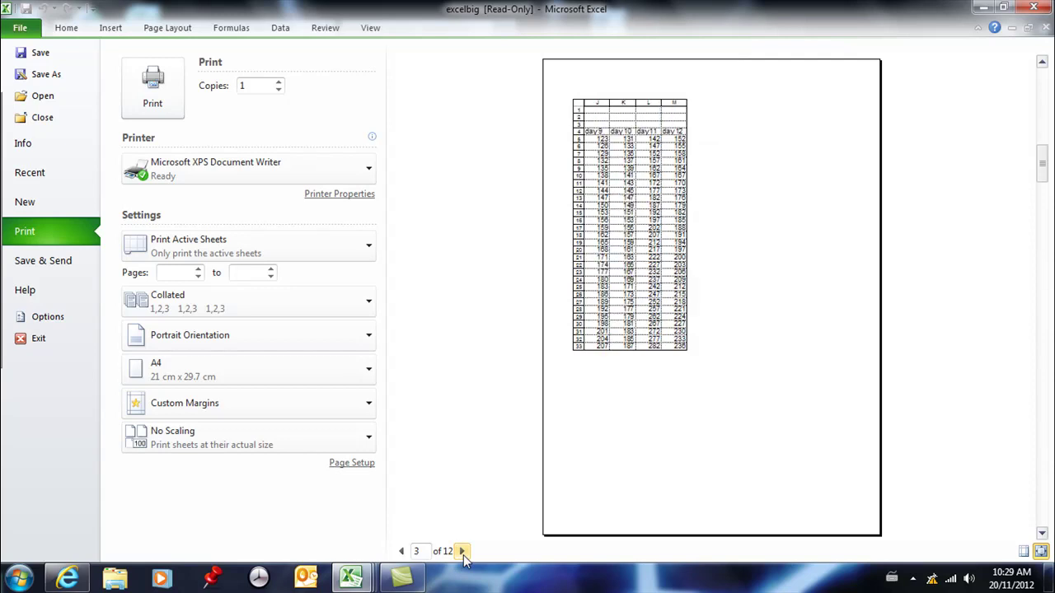
click(463, 551)
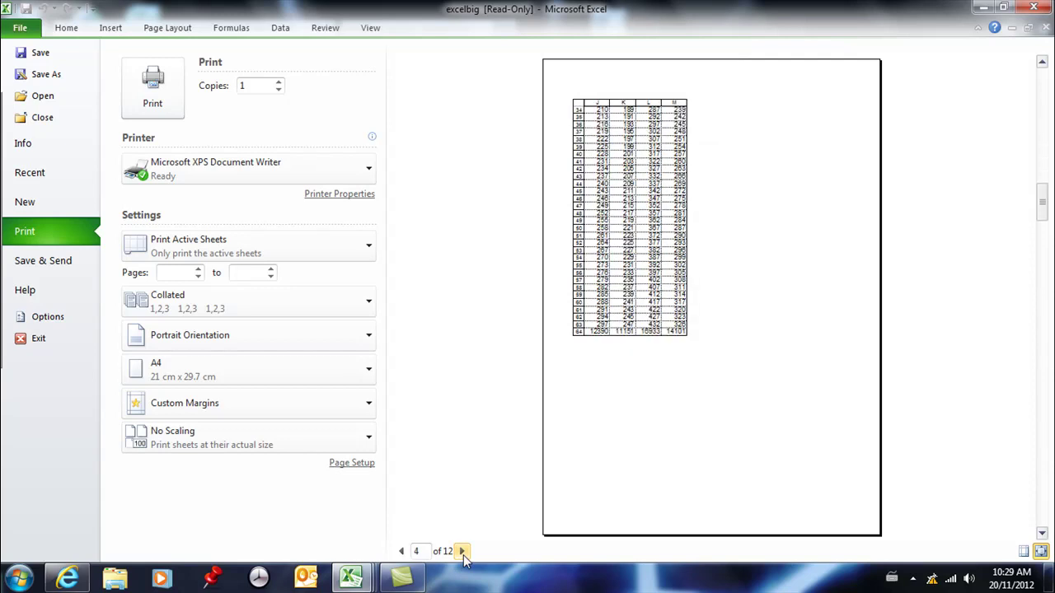
click(463, 552)
click(463, 551)
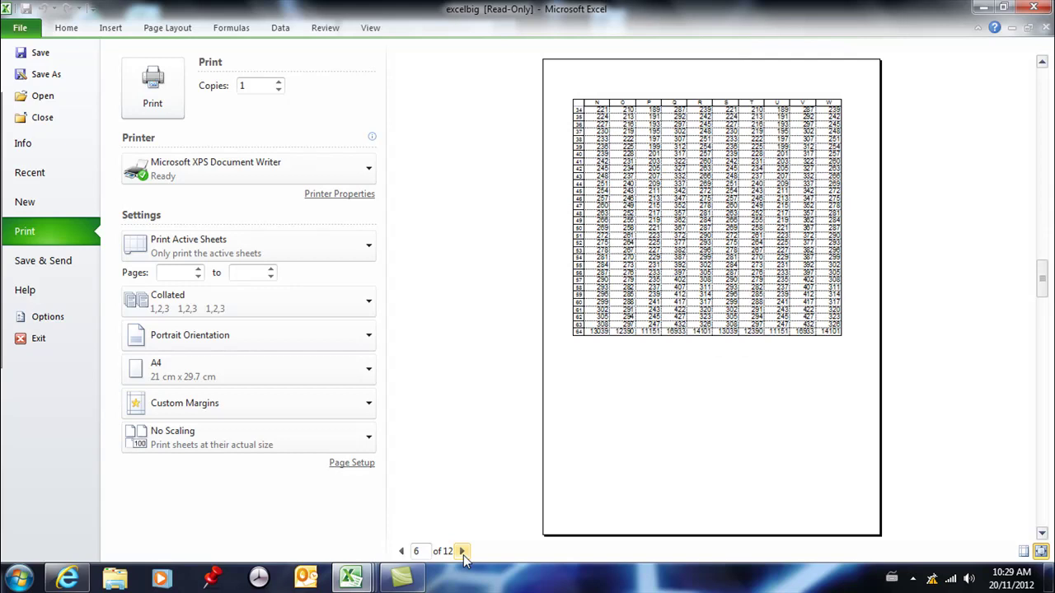
click(462, 551)
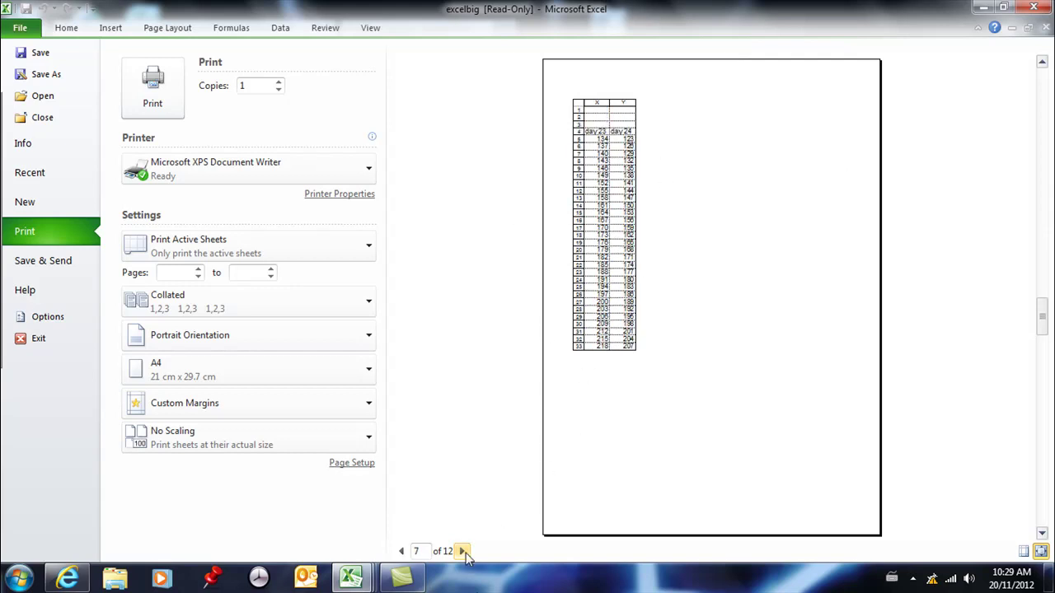
click(462, 551)
click(463, 551)
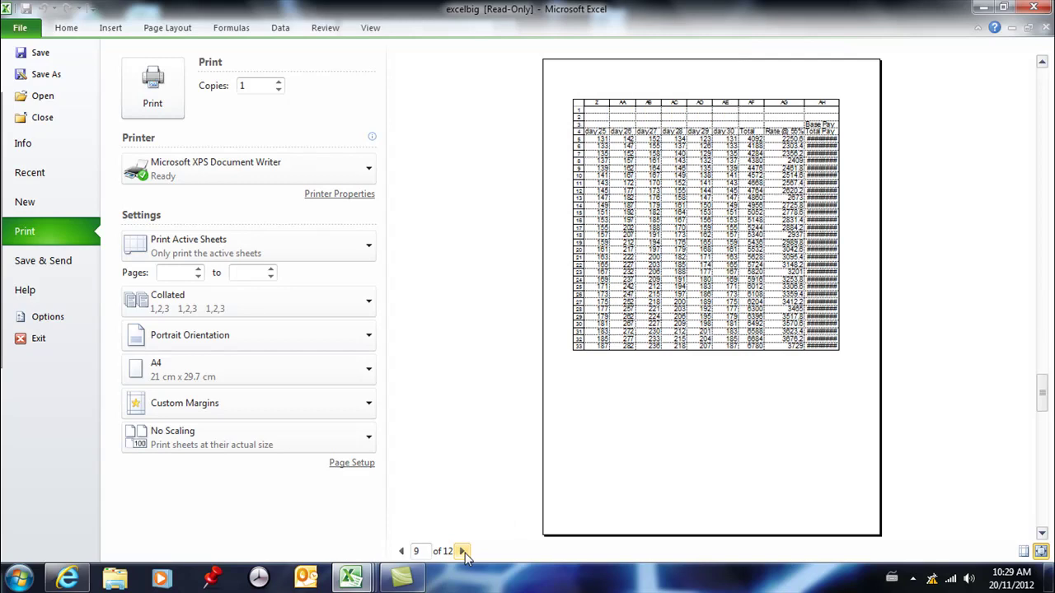
click(462, 552)
click(463, 551)
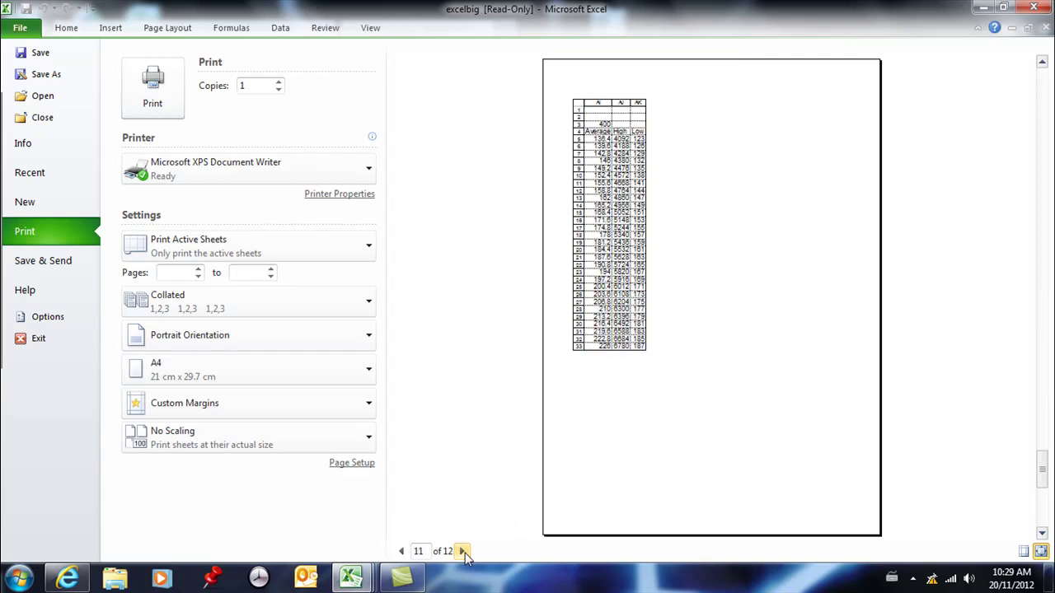
click(463, 551)
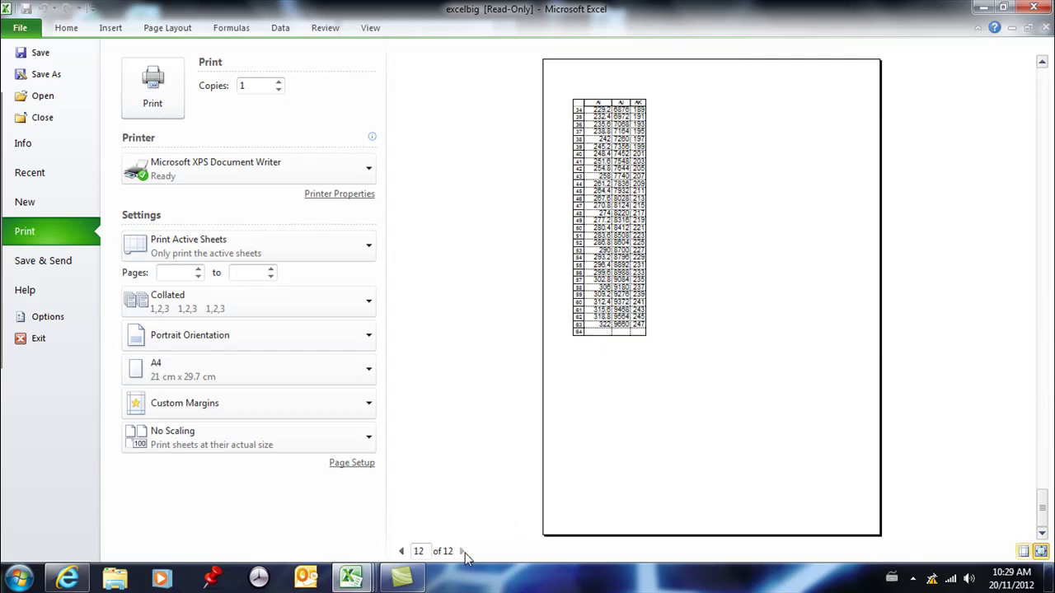
click(68, 29)
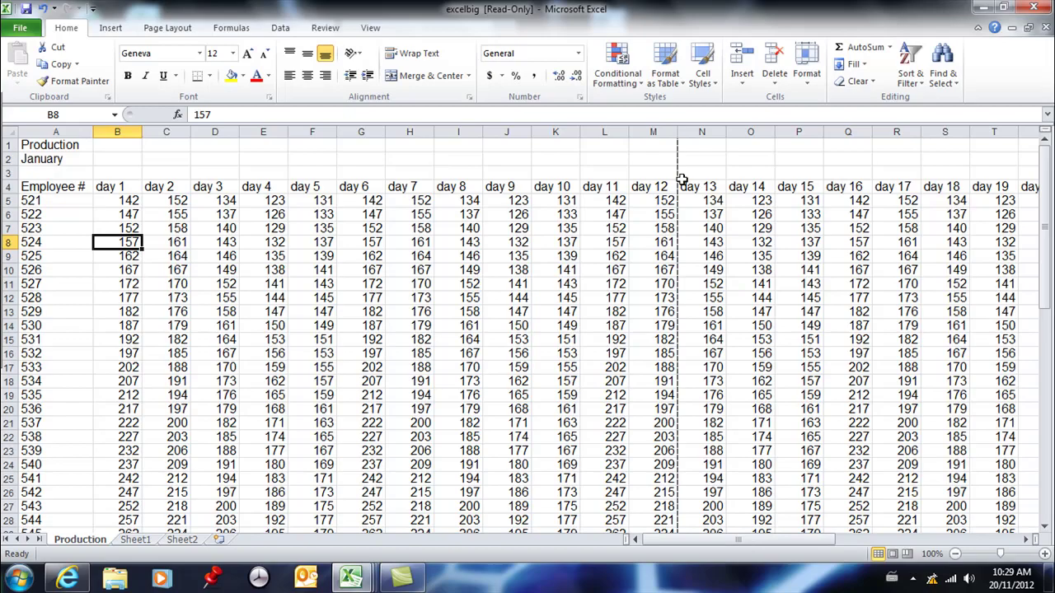
Set the print titles to repeat row 4:4 at the top and column a:a at the left, and open the print preview
drag(714, 541, 664, 532)
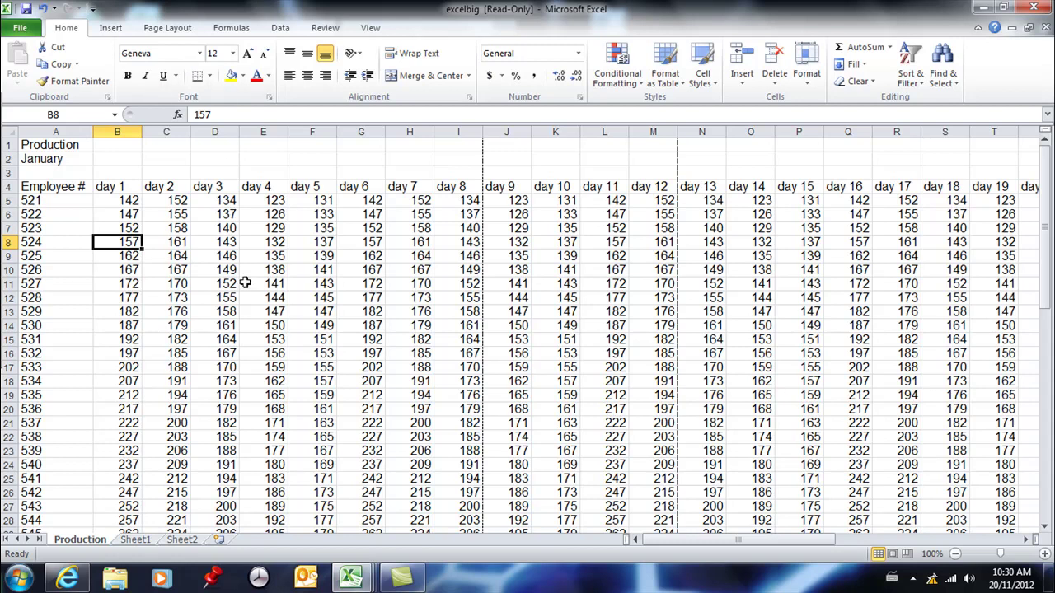
click(169, 28)
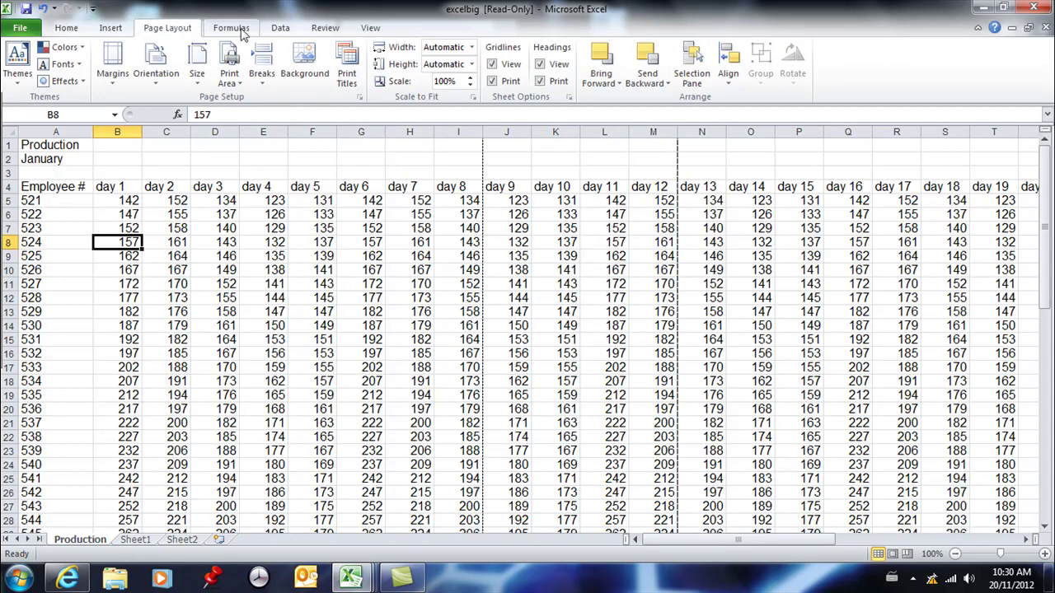
click(348, 65)
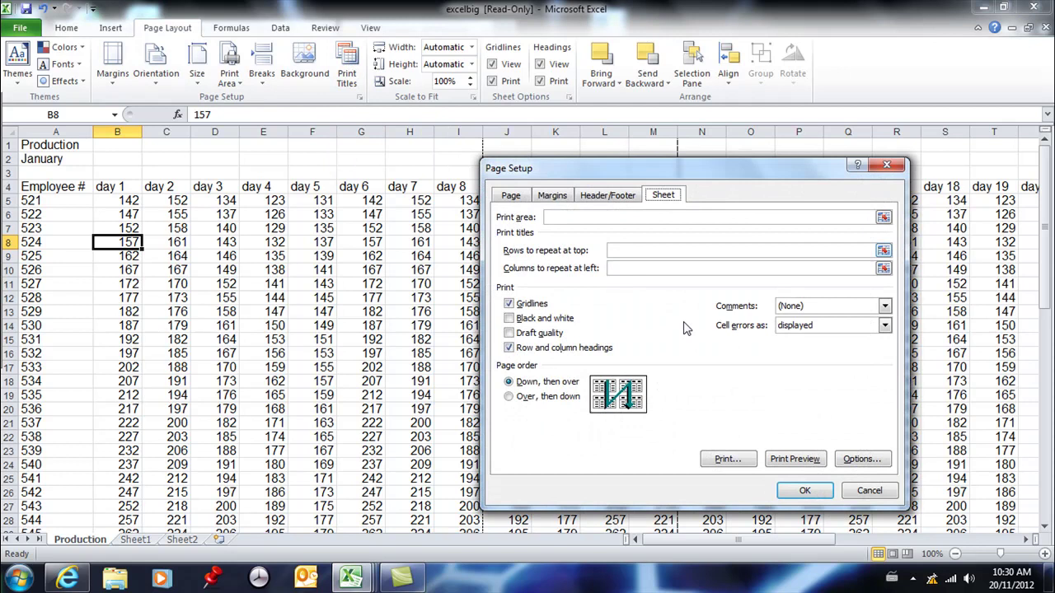
click(633, 250)
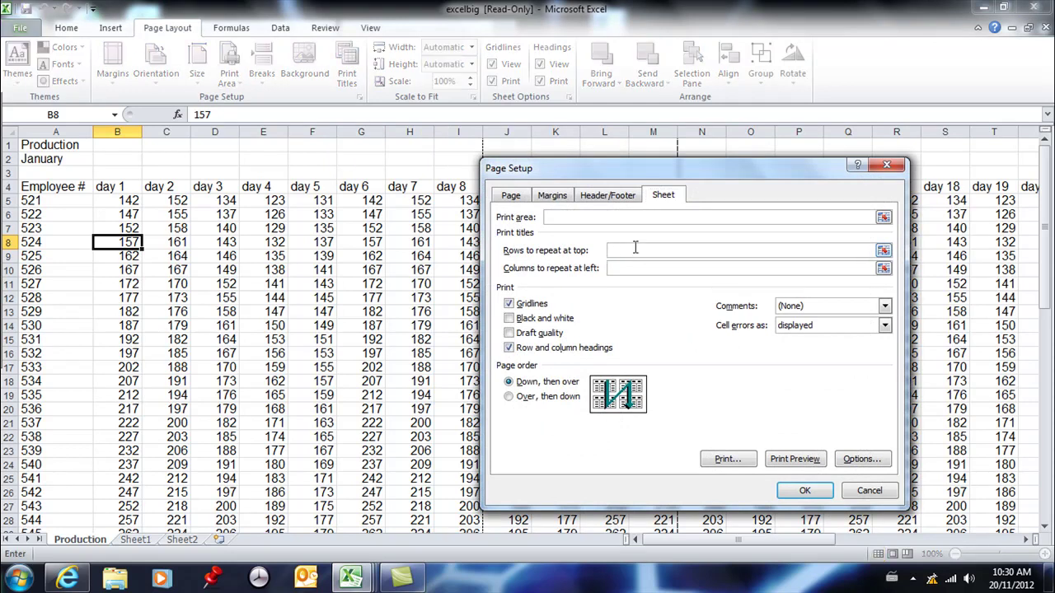
text(4:4)
click(625, 269)
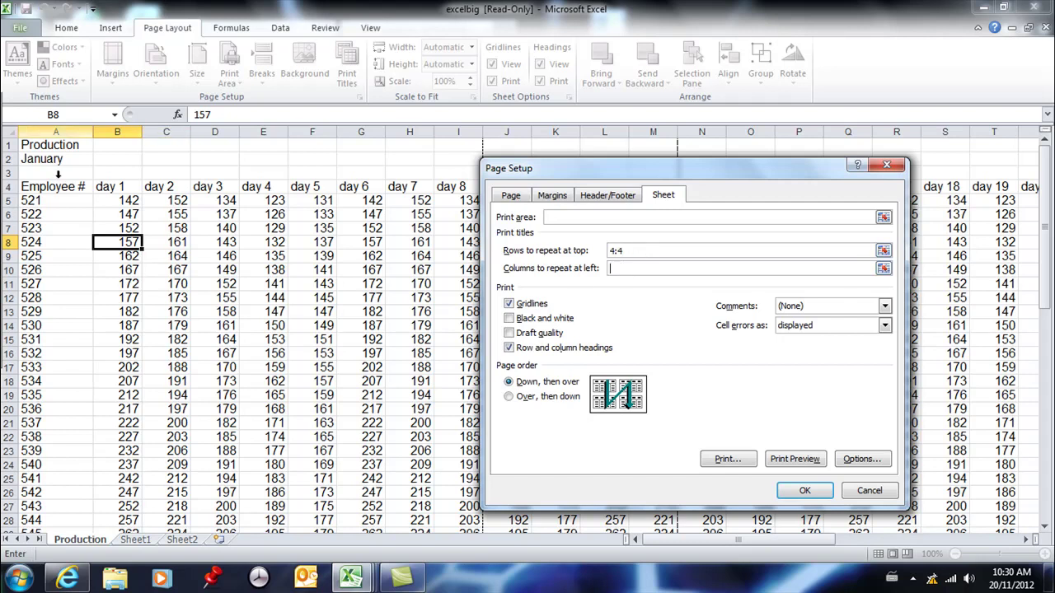
text(a:a)
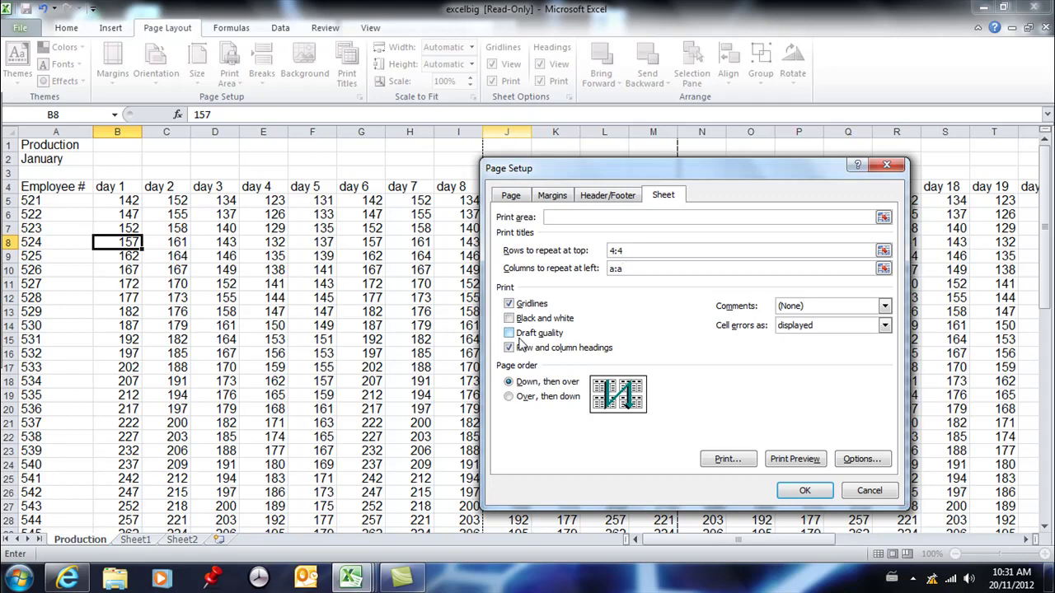
click(796, 460)
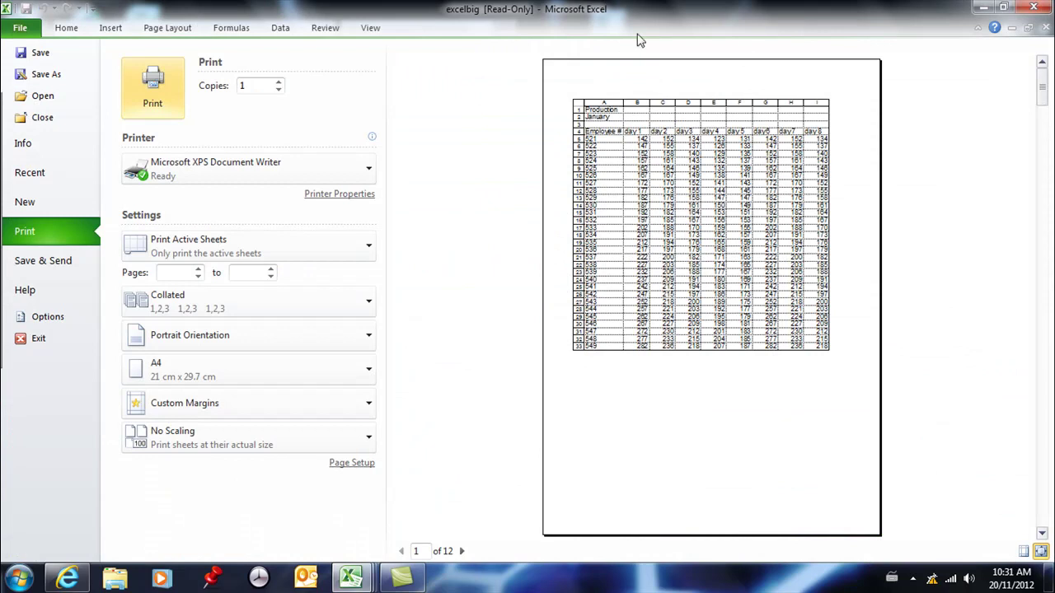
Examine the repeated heading row and employee number column across the print preview pages, and return to the worksheet
scroll(672, 145, down, 4)
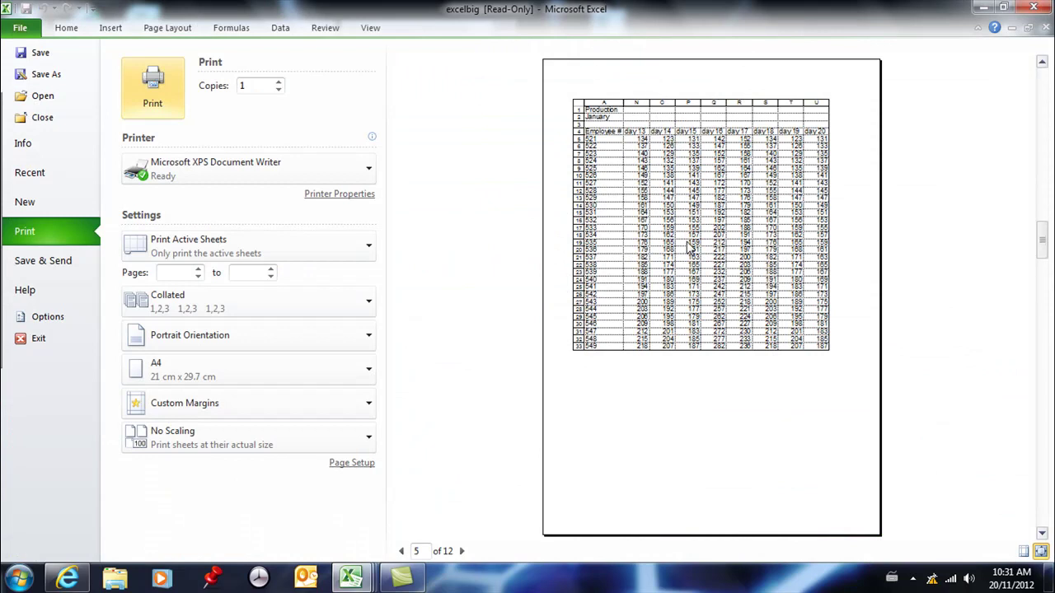
scroll(681, 323, up, 2)
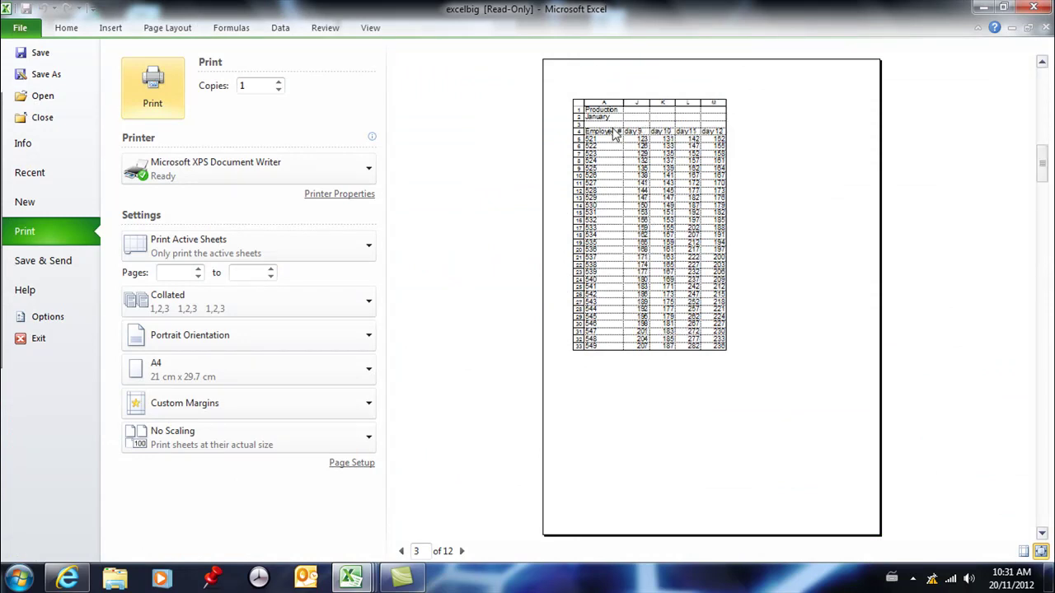
scroll(604, 287, down, 4)
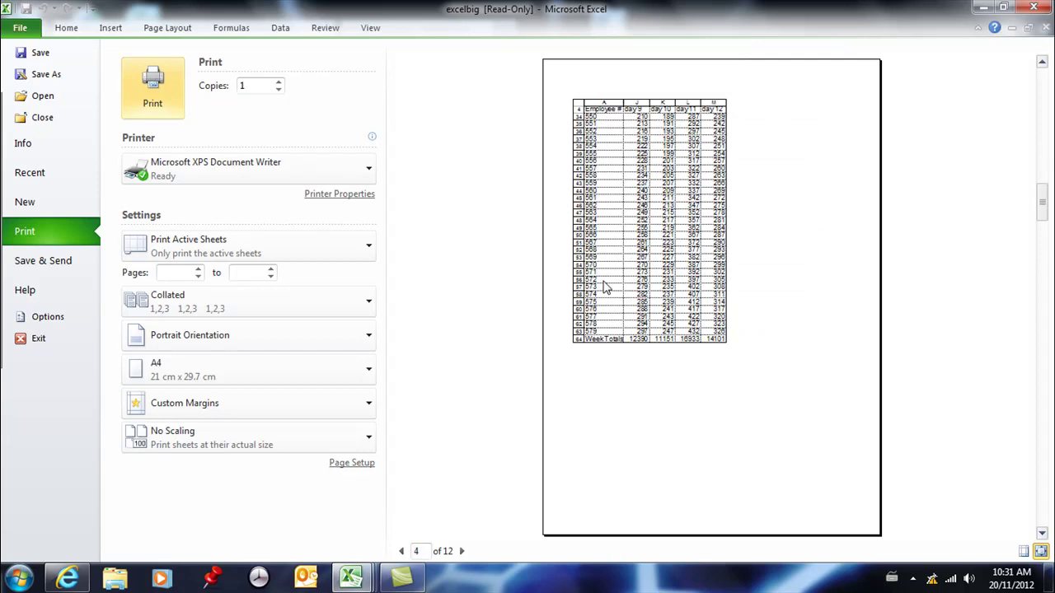
scroll(604, 287, down, 3)
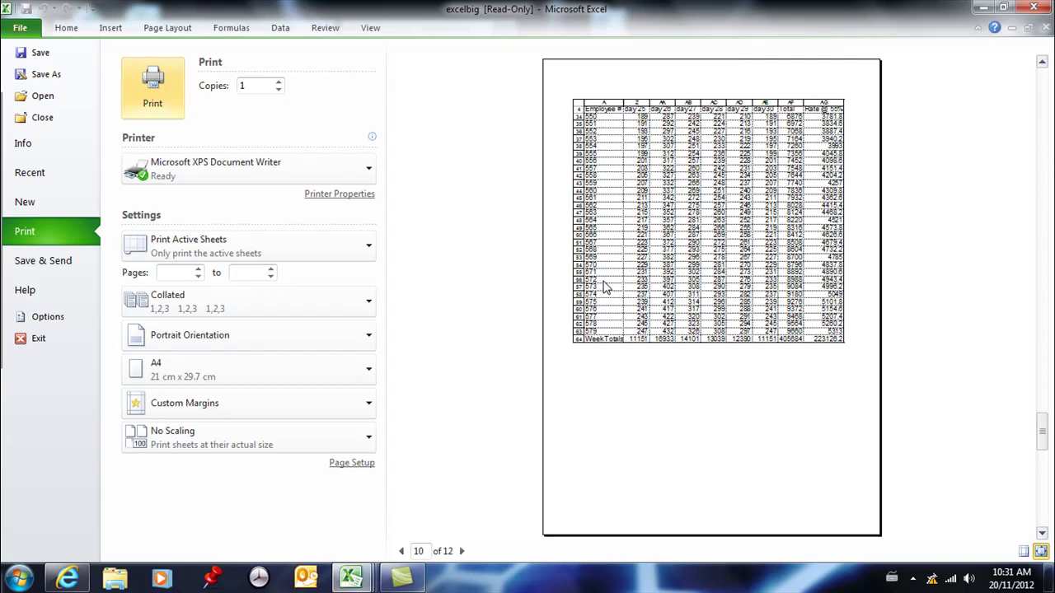
scroll(604, 287, down, 2)
scroll(605, 287, up, 3)
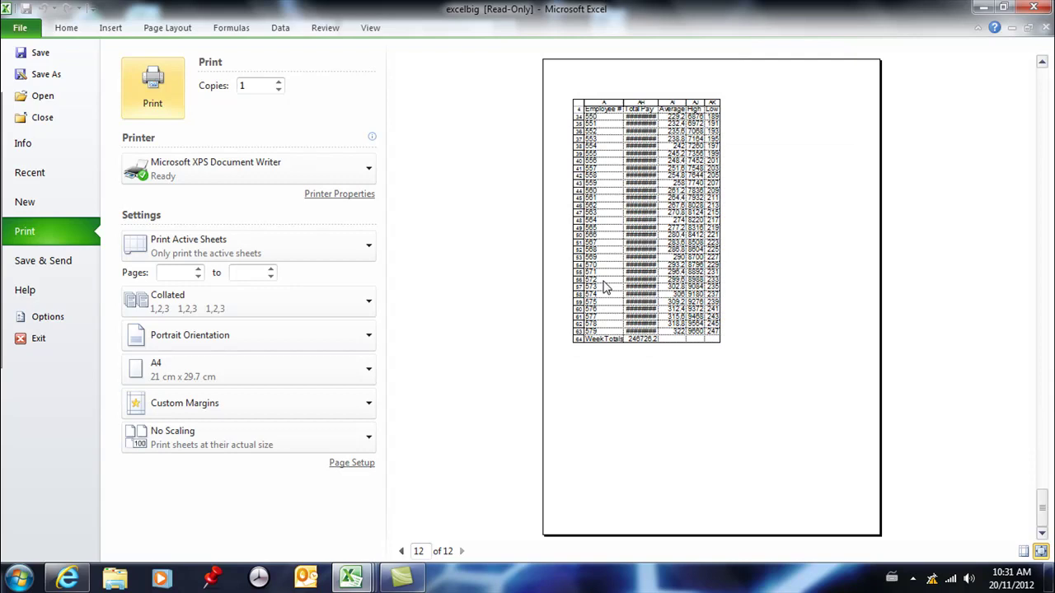
scroll(604, 285, up, 8)
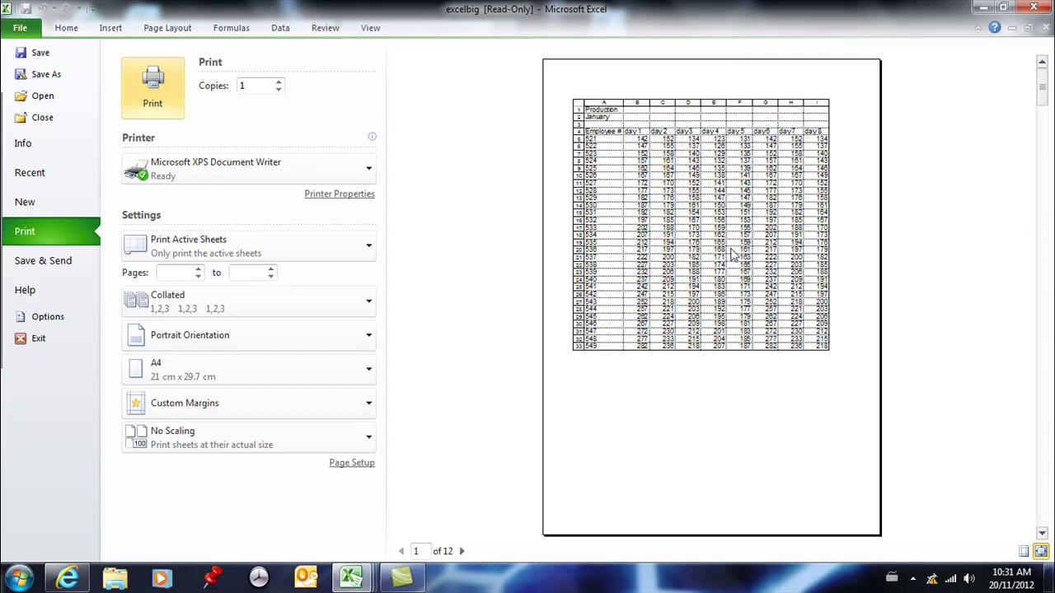
scroll(731, 256, down, 11)
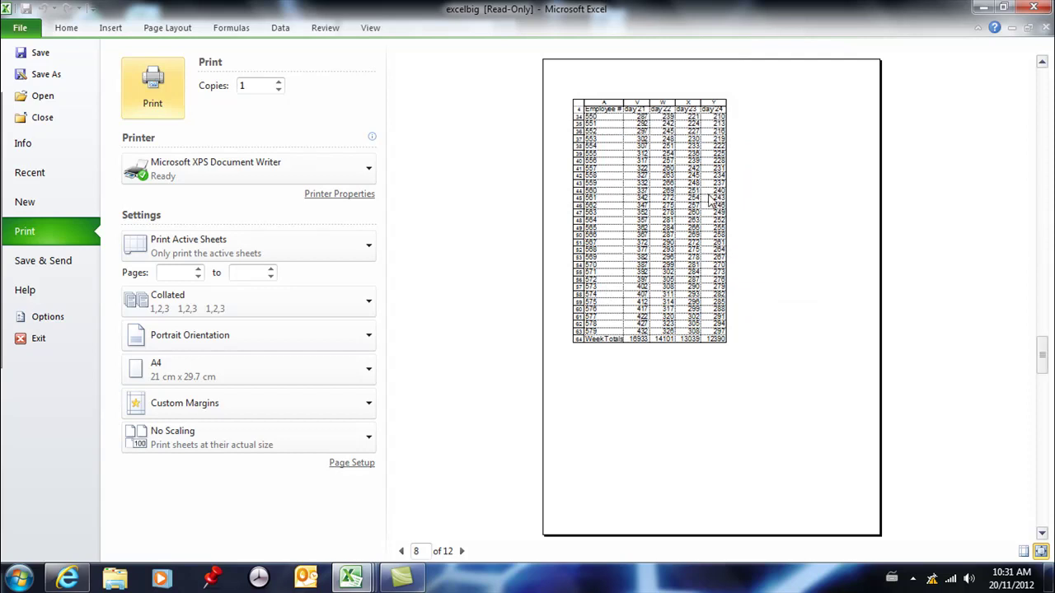
scroll(710, 213, up, 11)
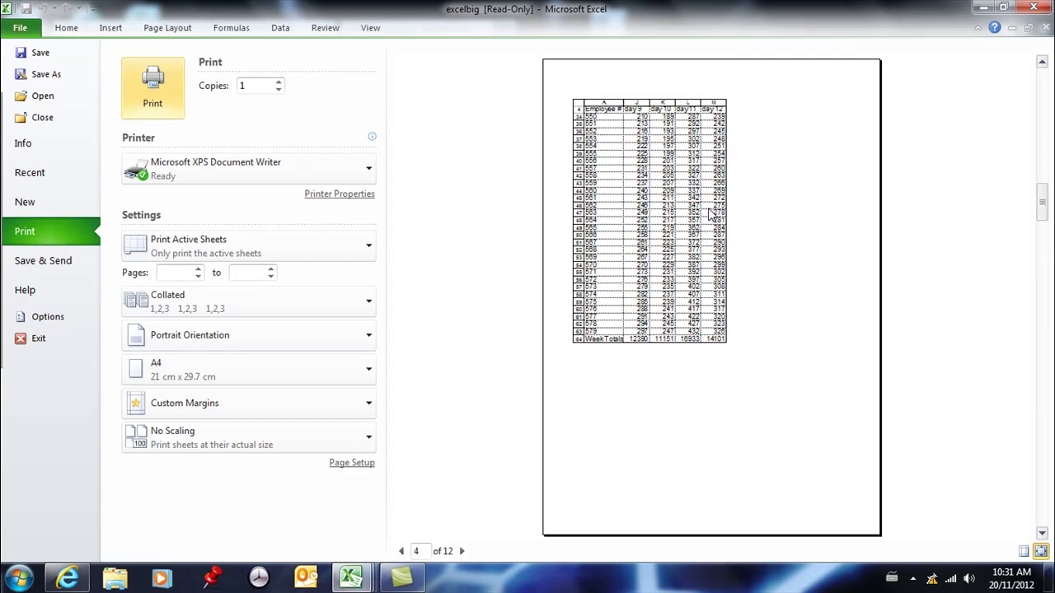
scroll(711, 212, down, 4)
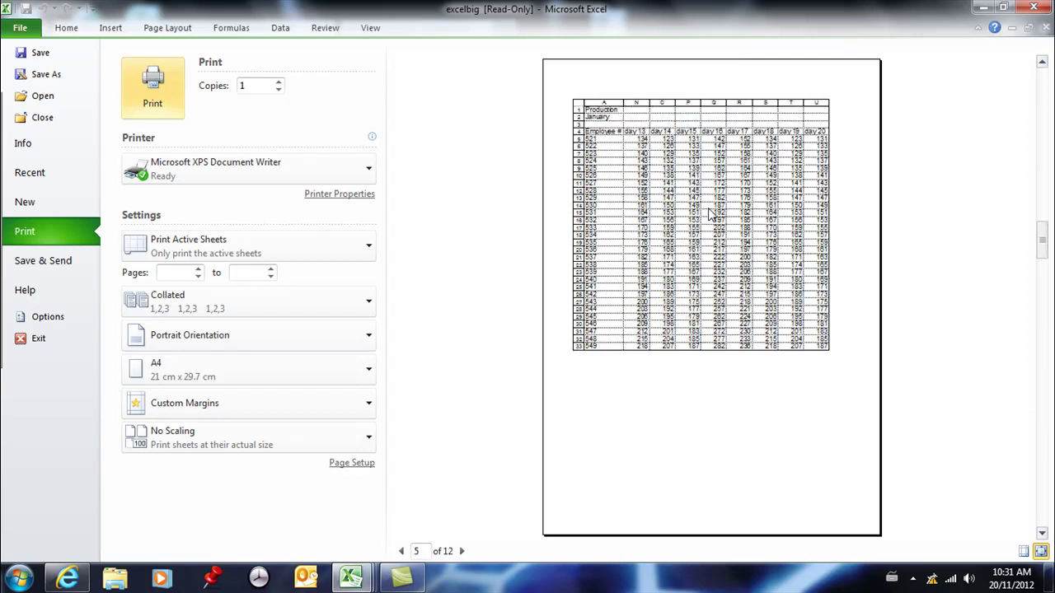
scroll(710, 212, down, 1)
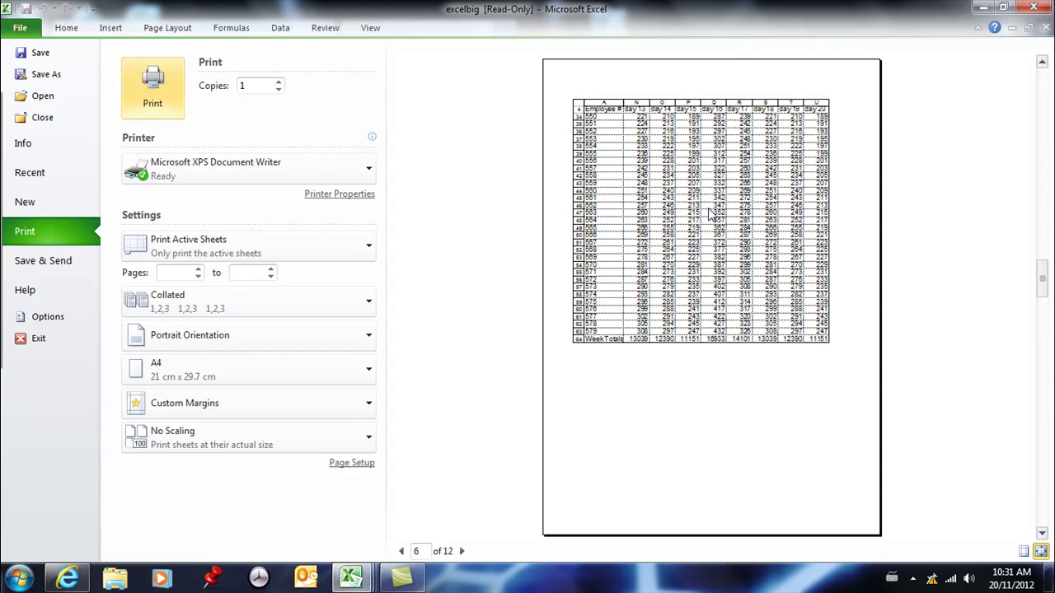
scroll(711, 212, down, 2)
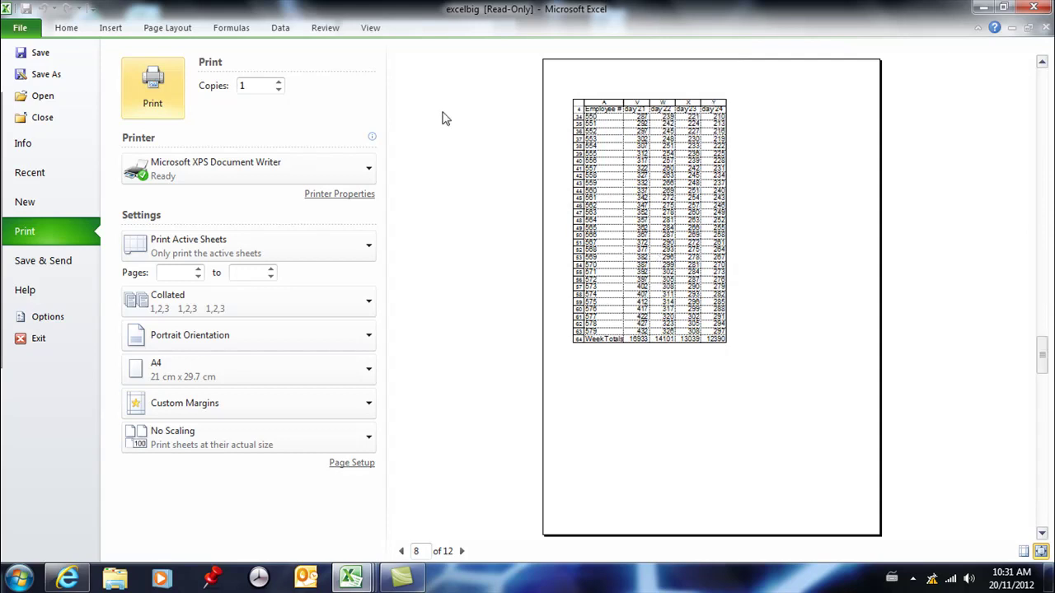
click(66, 28)
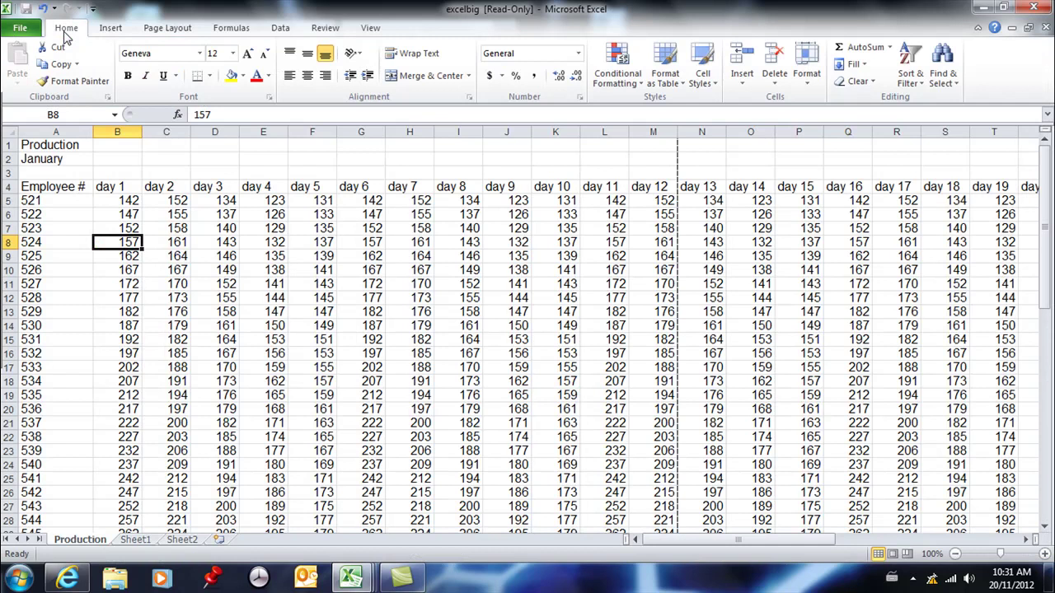
Review the print title settings in Page Setup and close the dialog without changing them
click(173, 29)
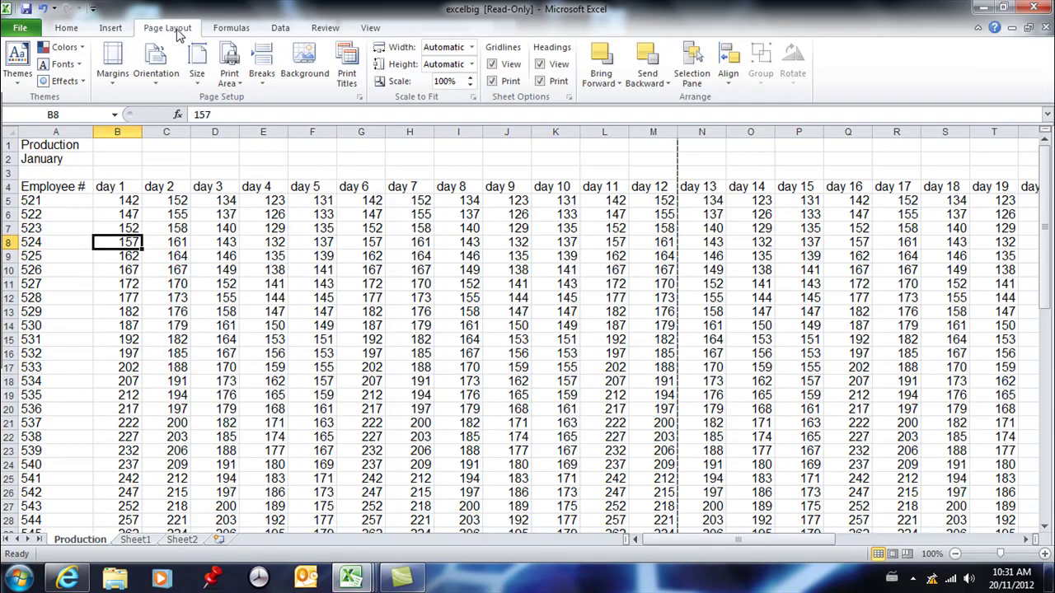
click(347, 66)
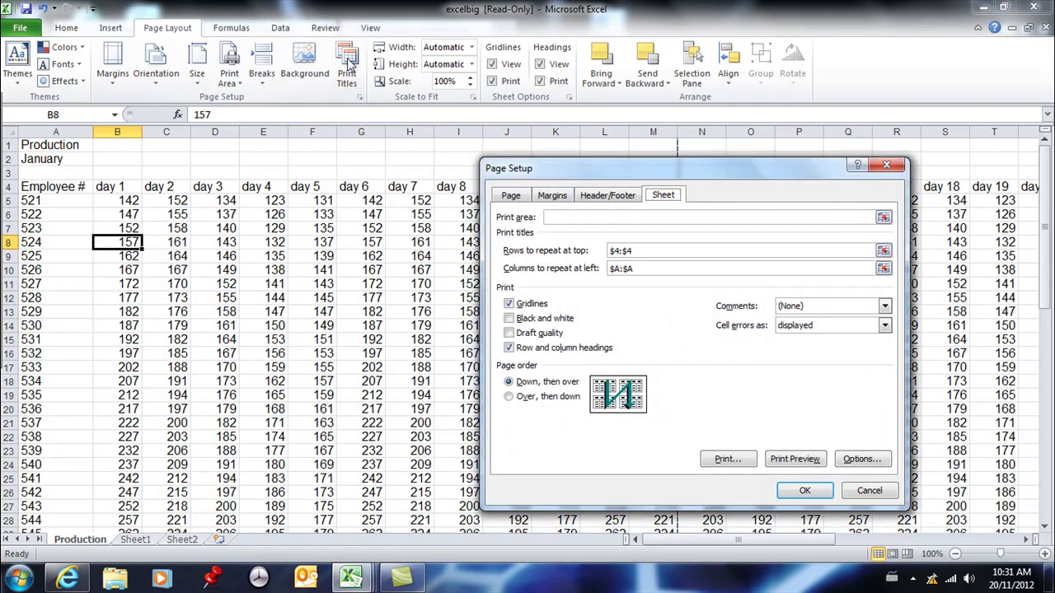
click(865, 491)
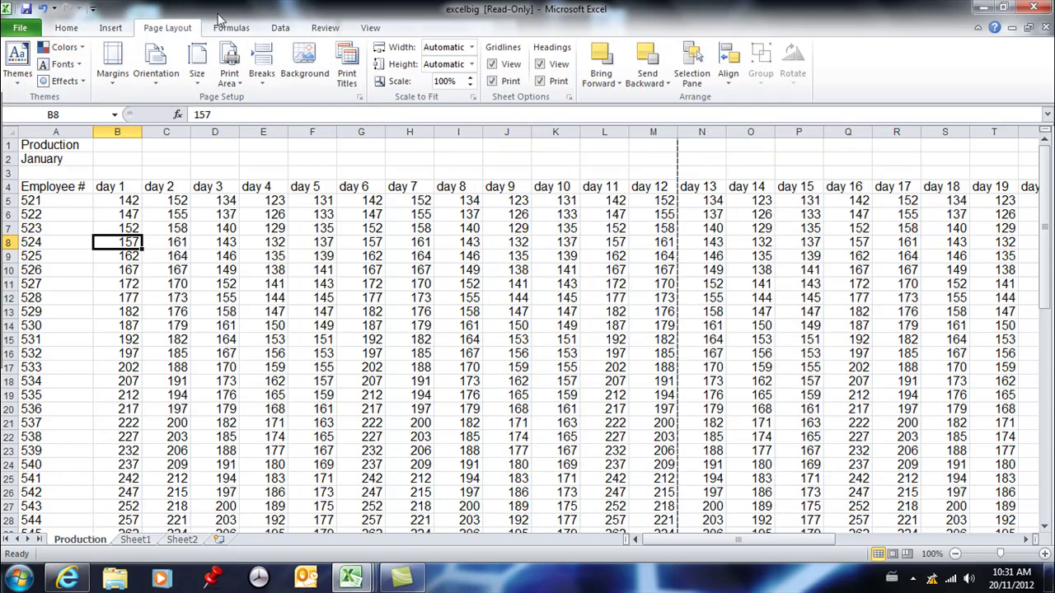
Show the Production sheet in Page Break Preview and move the first vertical page break to just after day 5
click(371, 27)
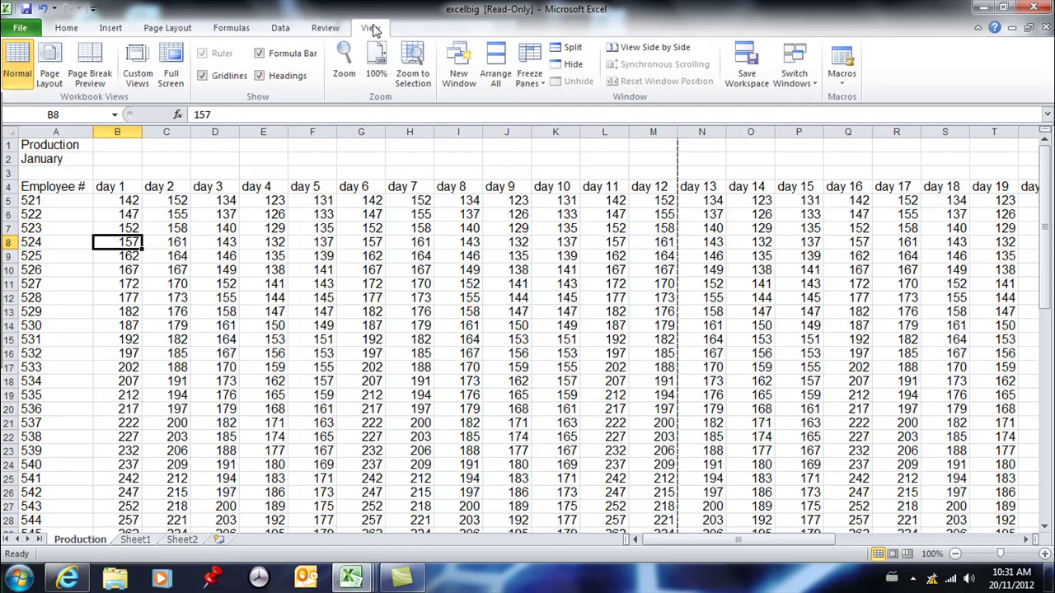
click(90, 62)
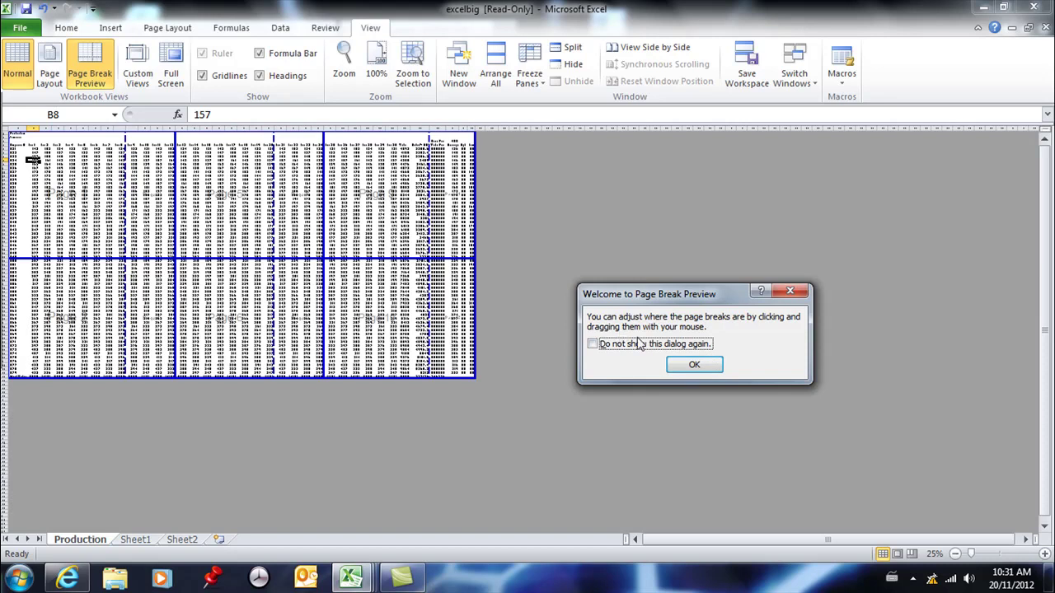
click(692, 368)
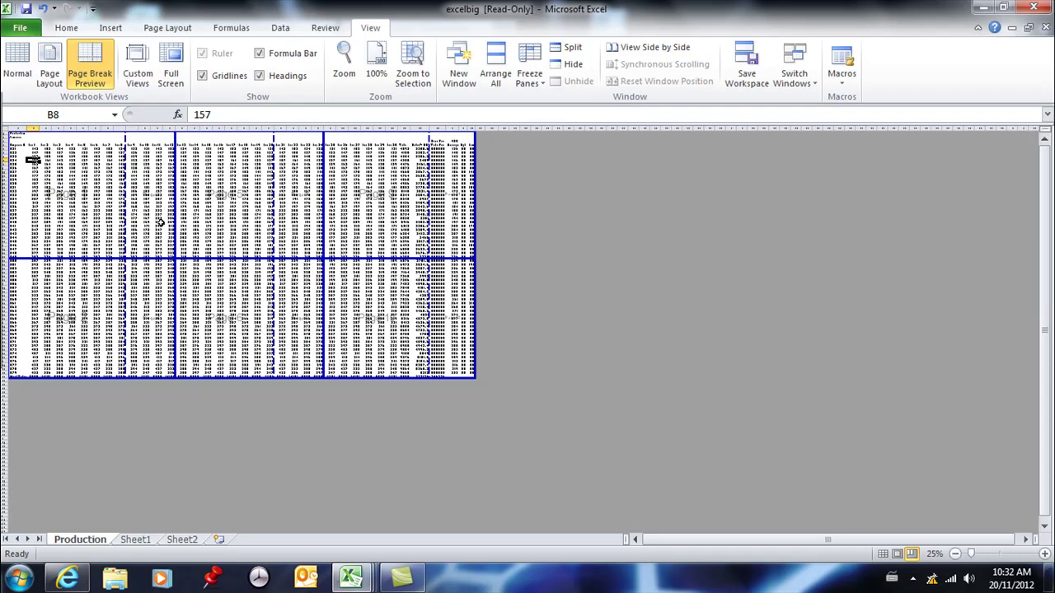
drag(123, 197, 98, 200)
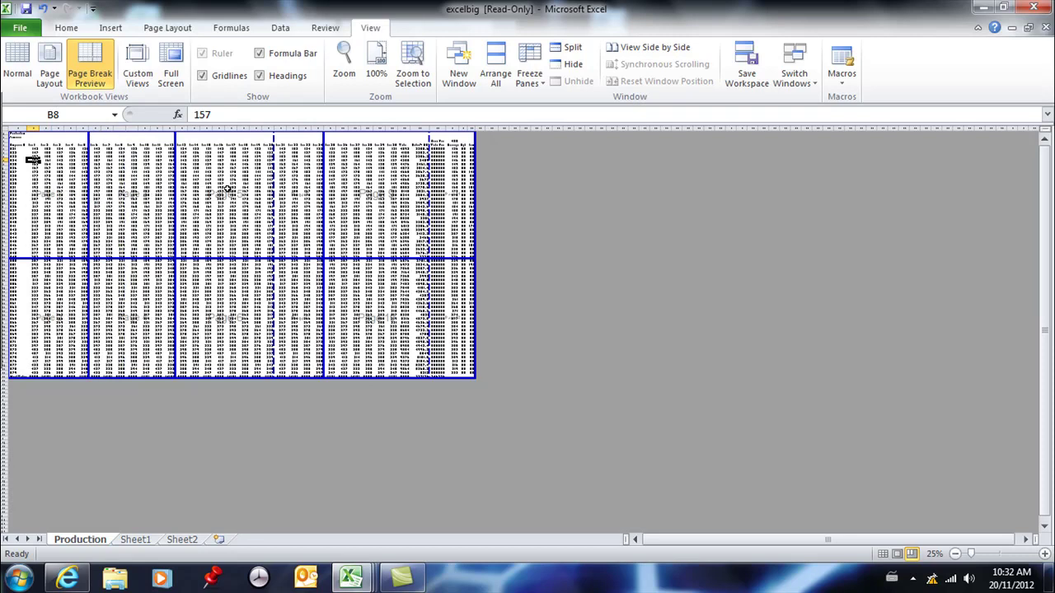
Reposition the later vertical page breaks to fall after day 20 and day 28, and remove the extra break among the totals columns
drag(272, 180, 249, 183)
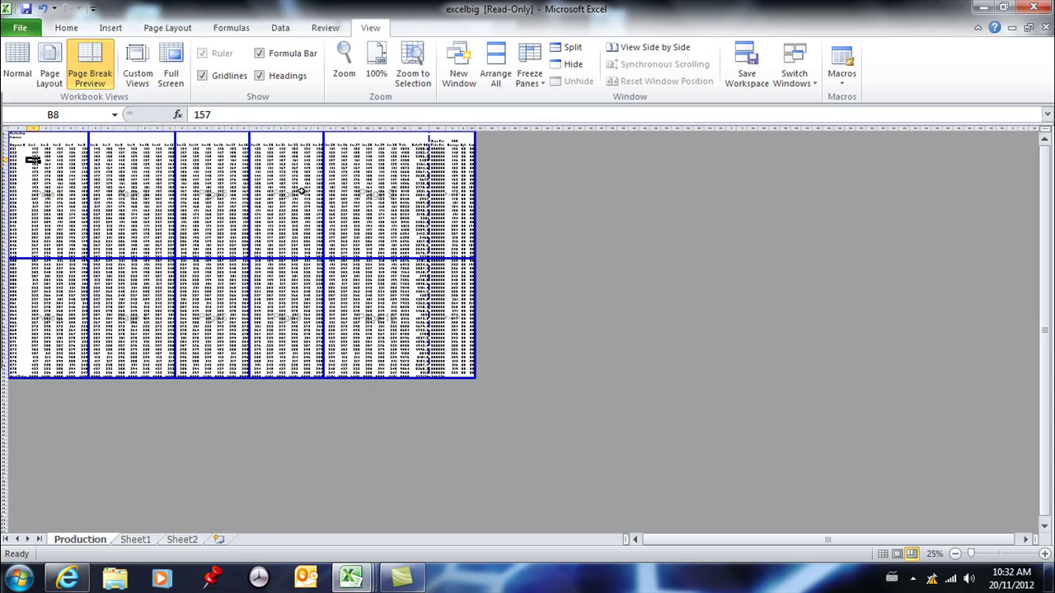
drag(430, 175, 403, 184)
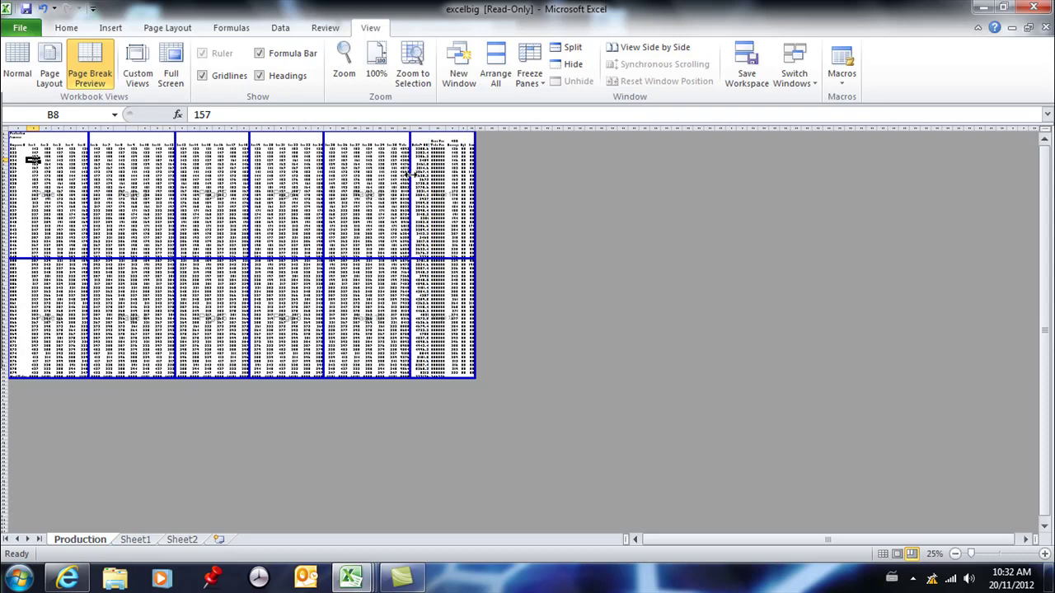
drag(410, 174, 476, 171)
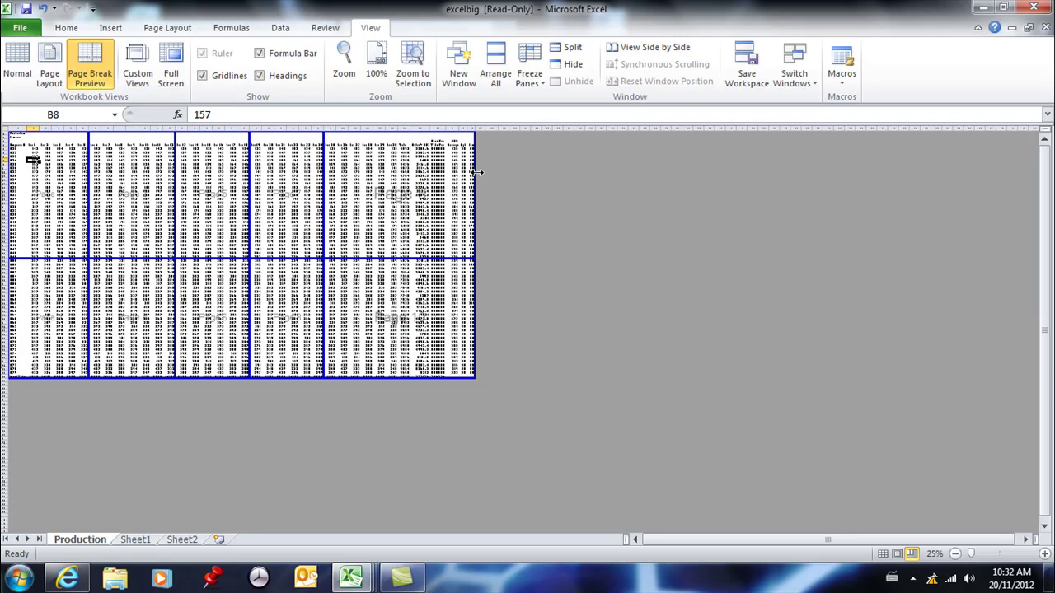
drag(322, 205, 363, 204)
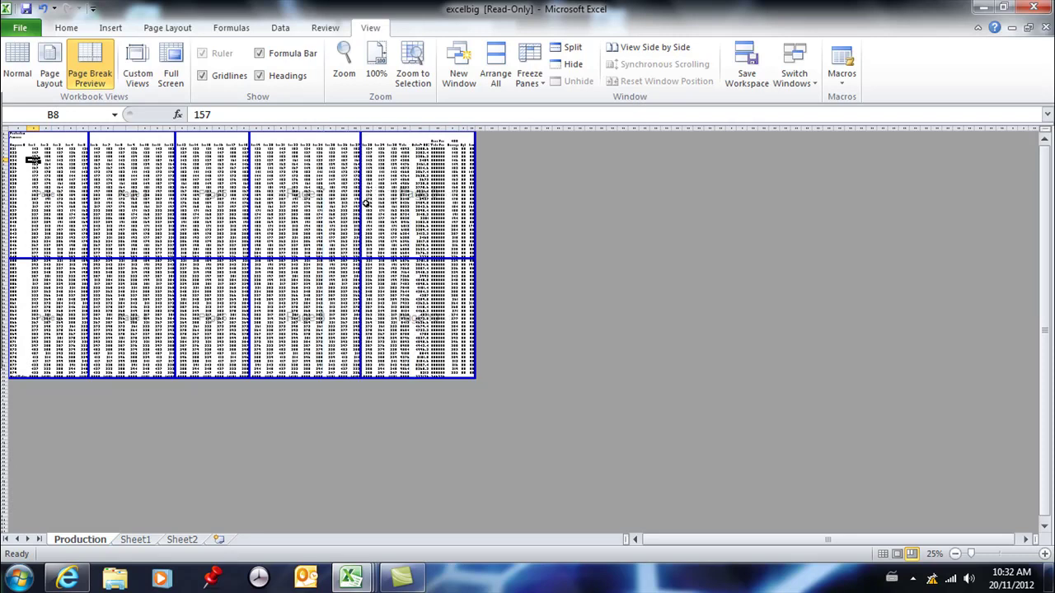
drag(249, 207, 276, 206)
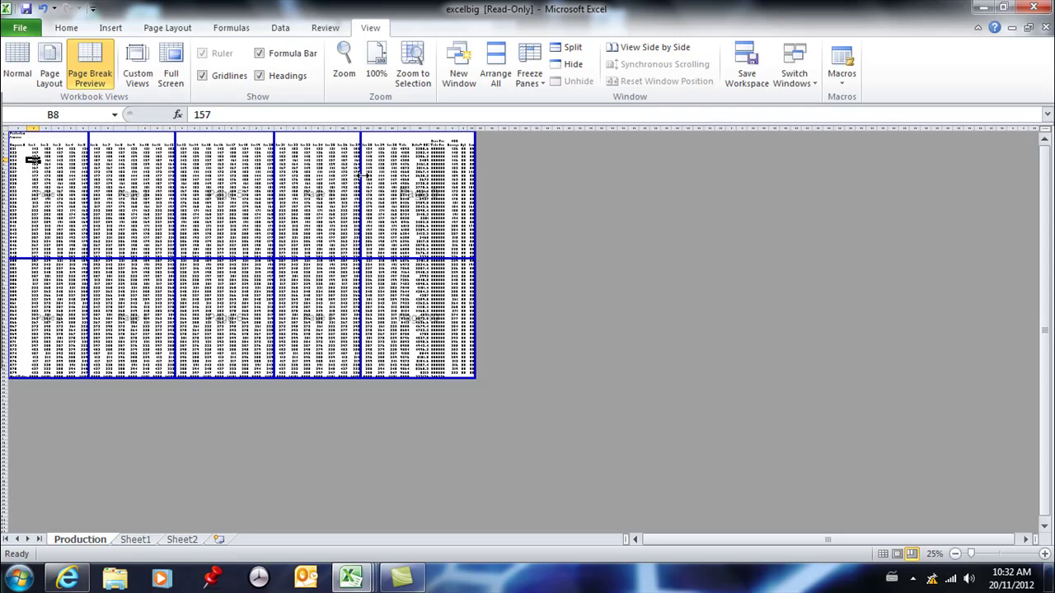
drag(363, 175, 375, 175)
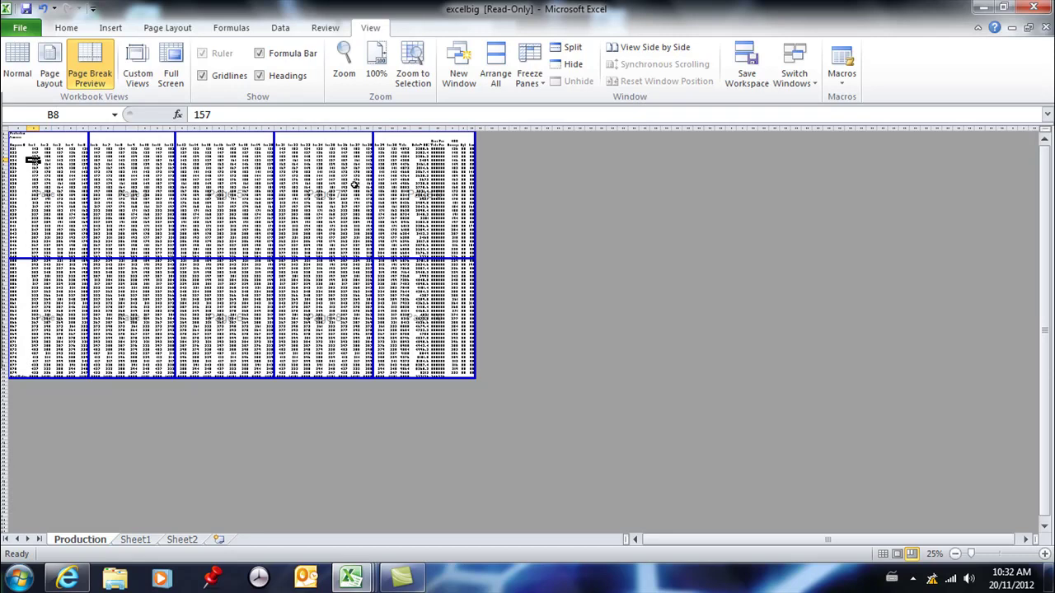
Review the page break options available for column Z without applying any, and select cell AC32
click(332, 126)
right_click(332, 126)
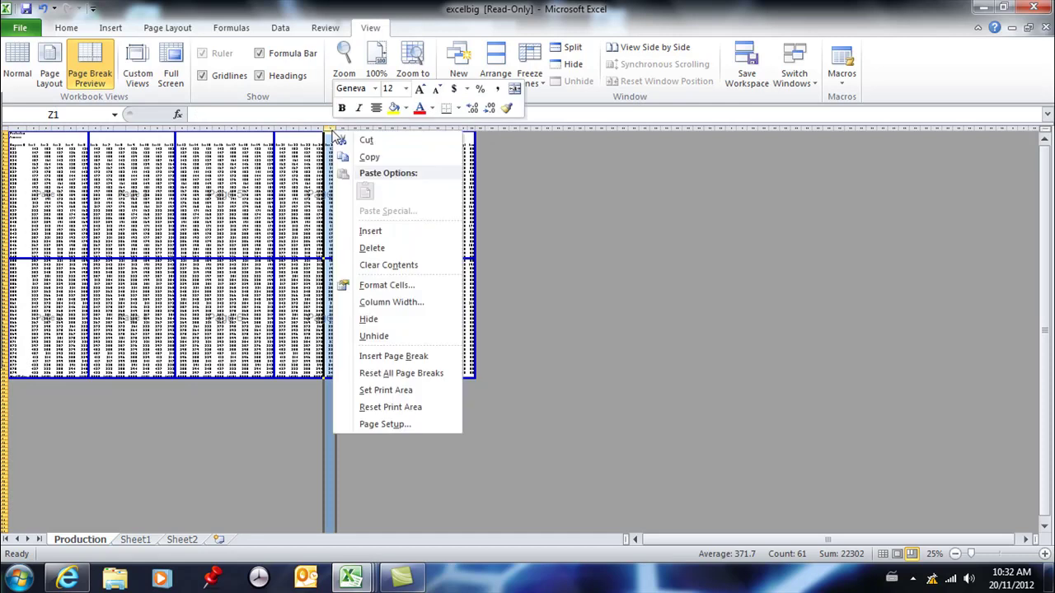
click(372, 368)
click(366, 251)
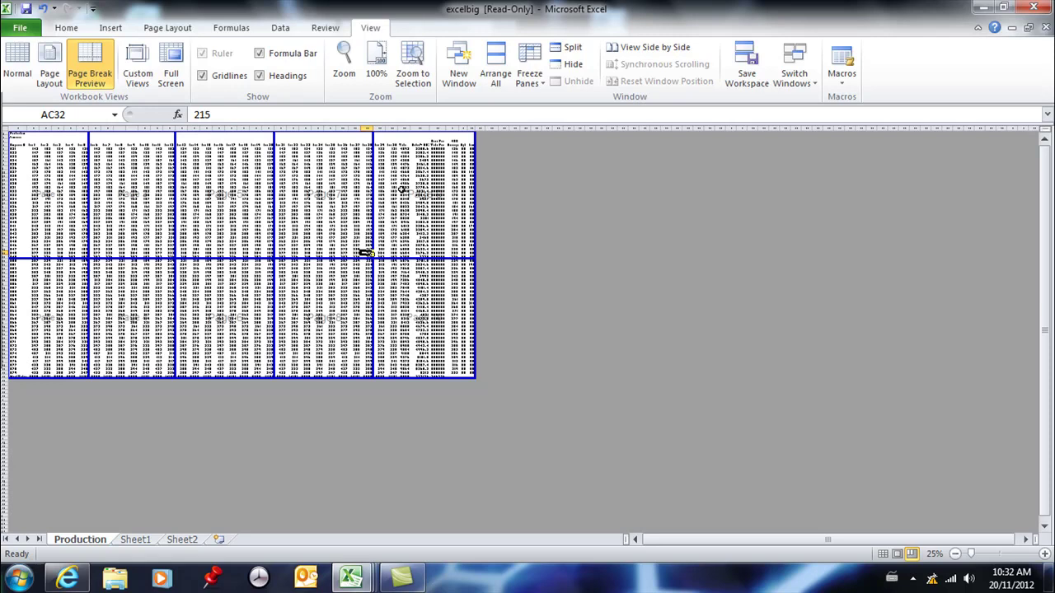
Return the worksheet to Normal view and set its zoom to 60%
click(18, 60)
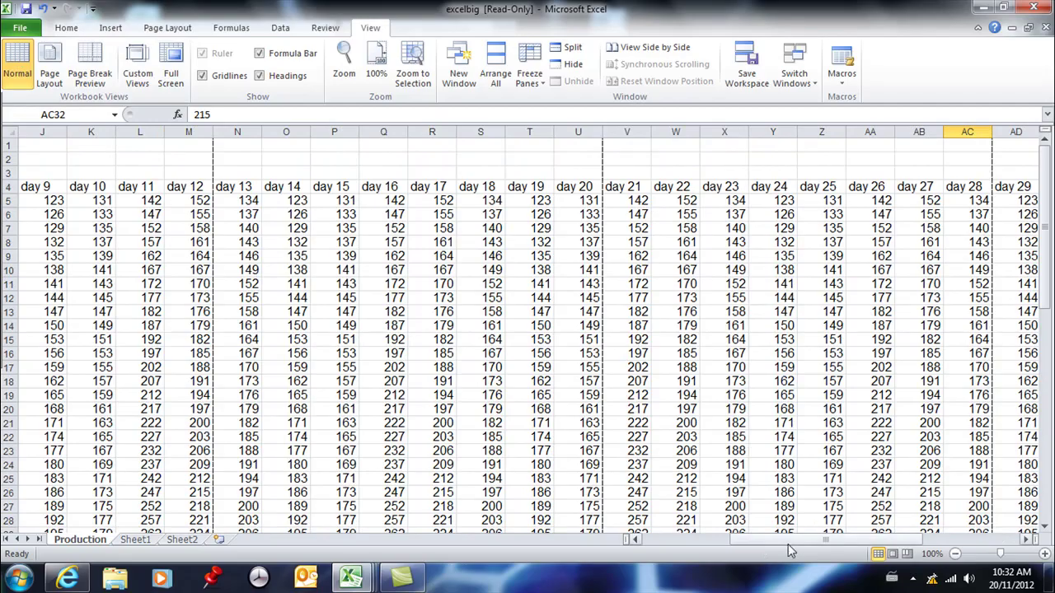
mouse_move(1000, 554)
mouse_down()
mouse_move(971, 555)
mouse_move(992, 558)
mouse_move(981, 559)
mouse_up()
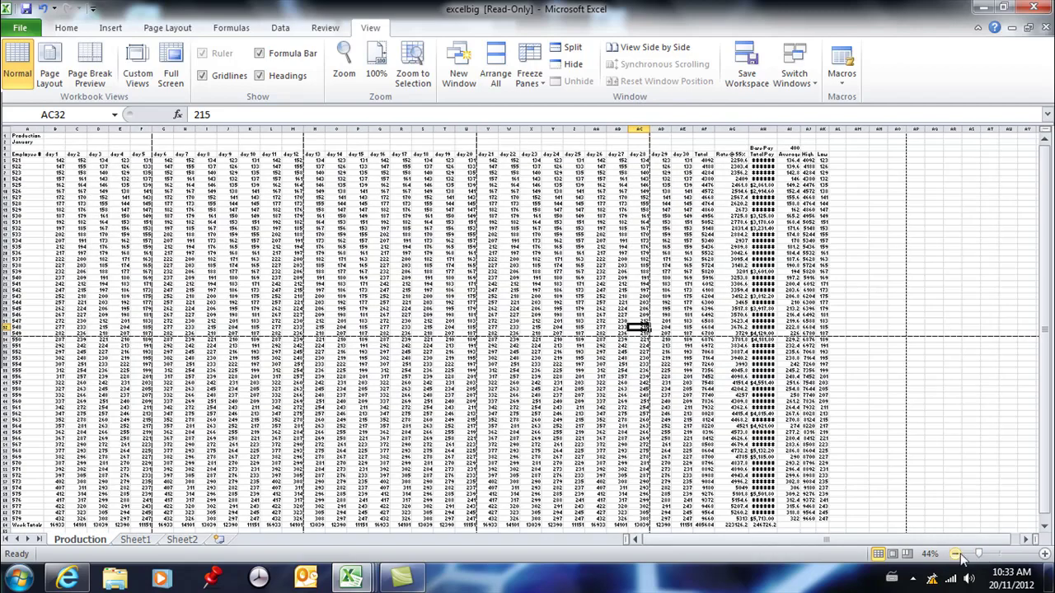
drag(981, 555, 992, 558)
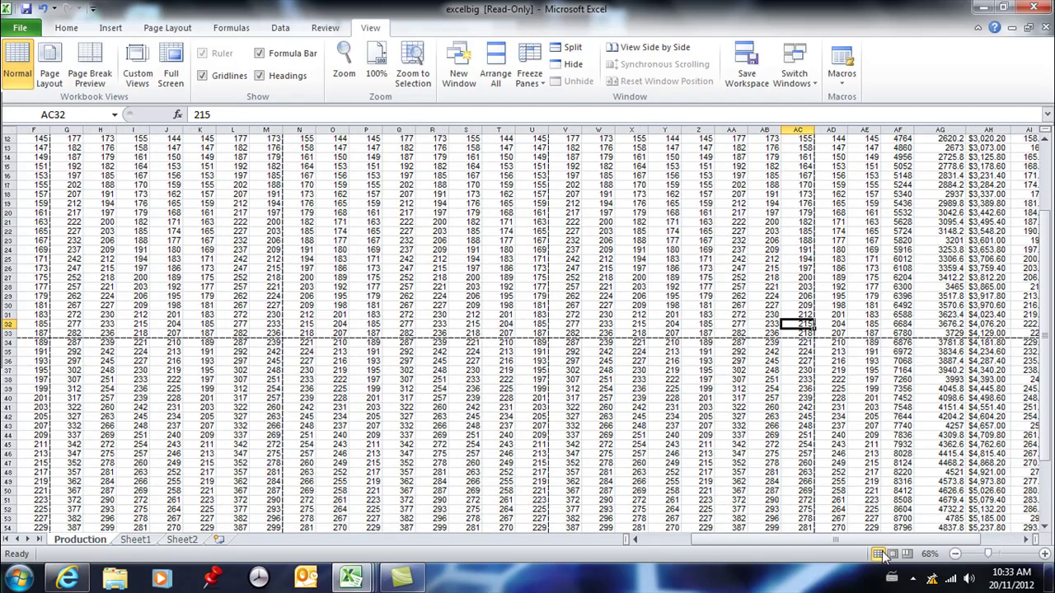
drag(835, 539, 863, 539)
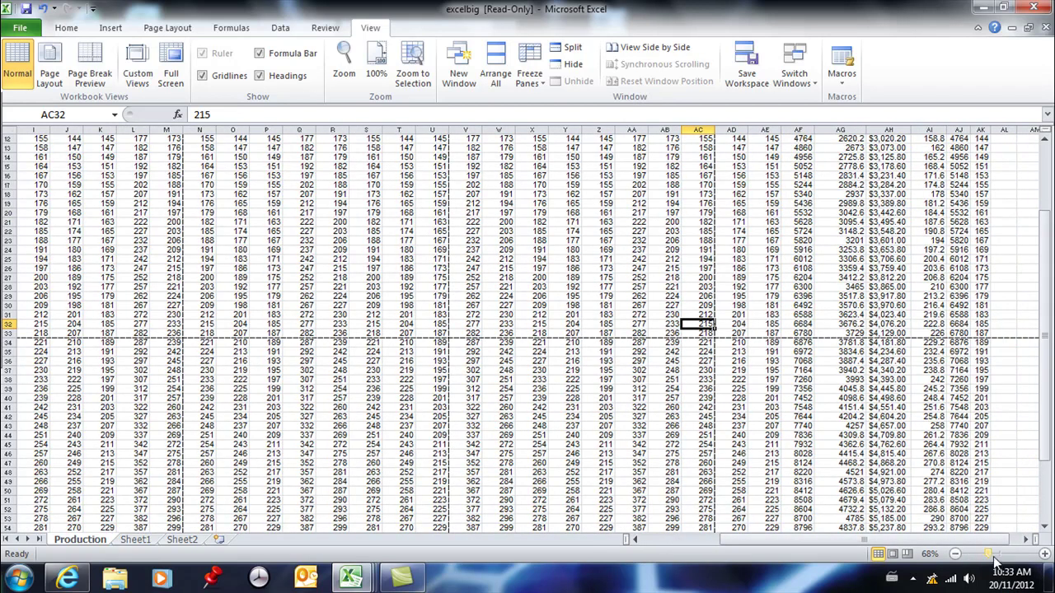
drag(989, 555, 985, 558)
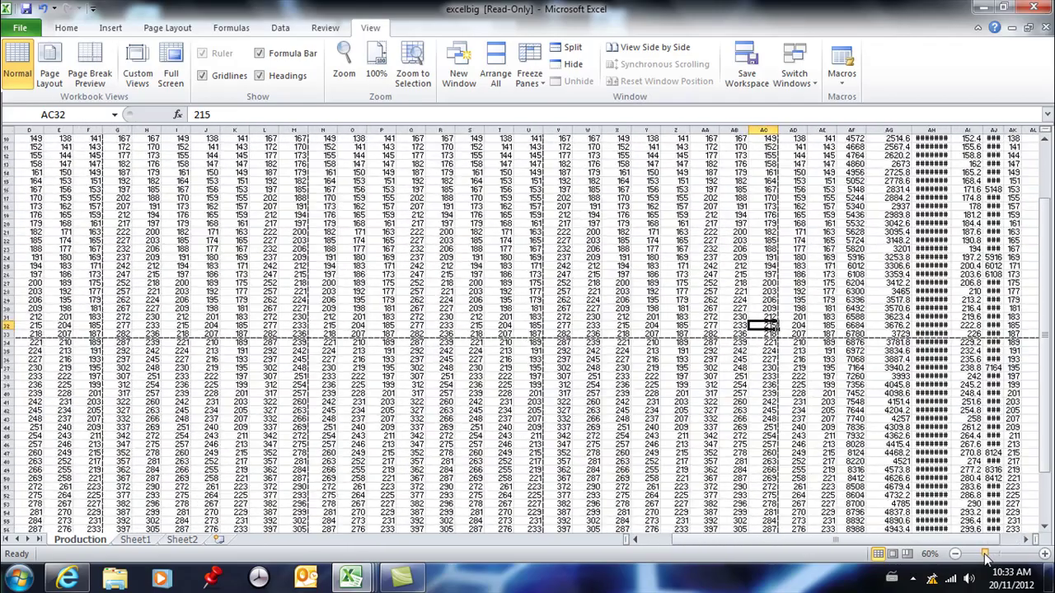
Auto-fit the widths of columns AH (Total Pay) and AJ (High) to their contents
double_click(950, 130)
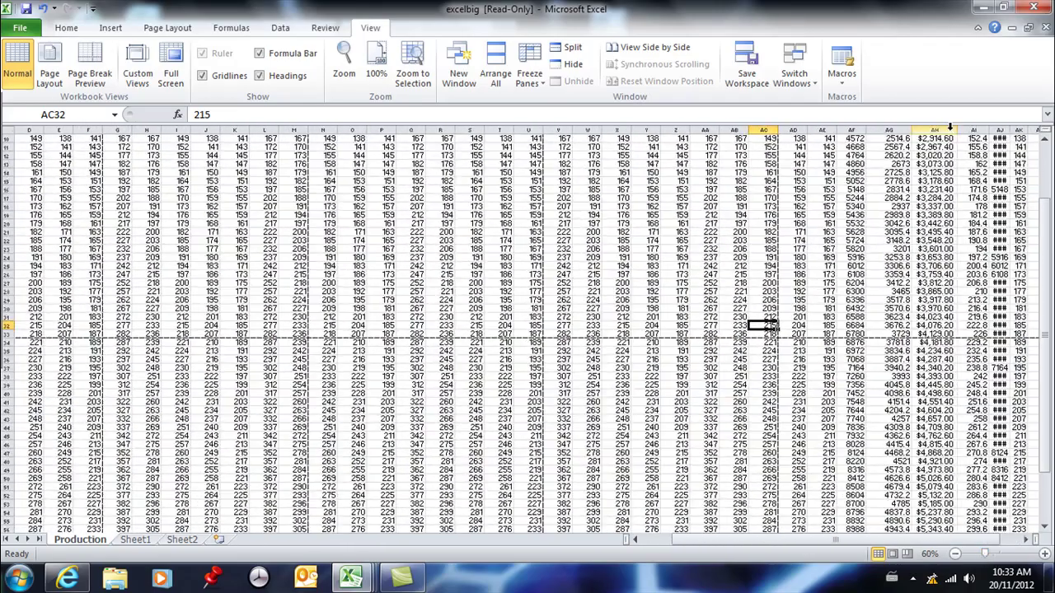
double_click(1006, 130)
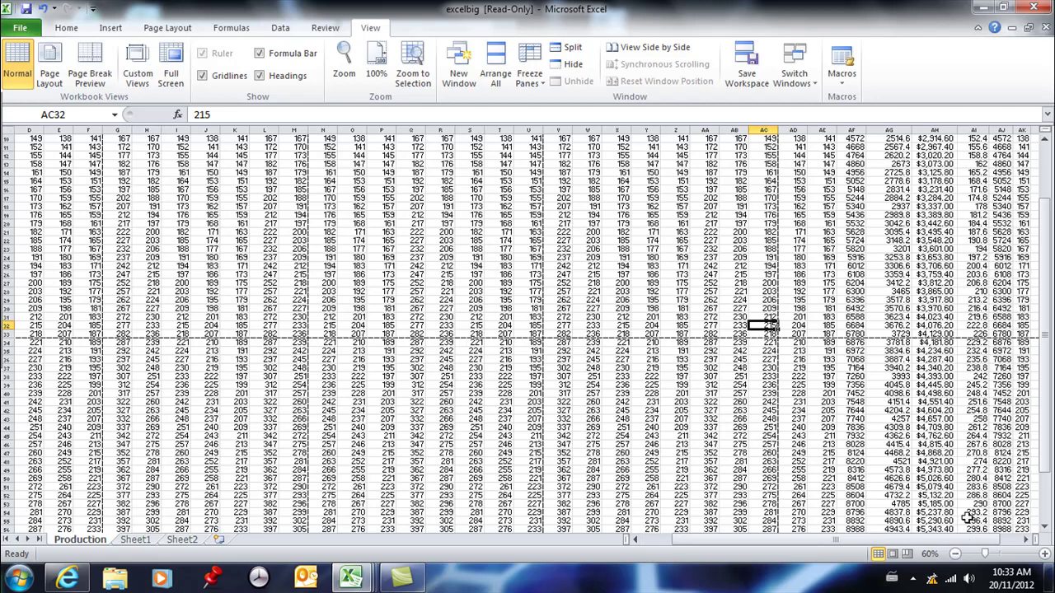
scroll(565, 448, up, 3)
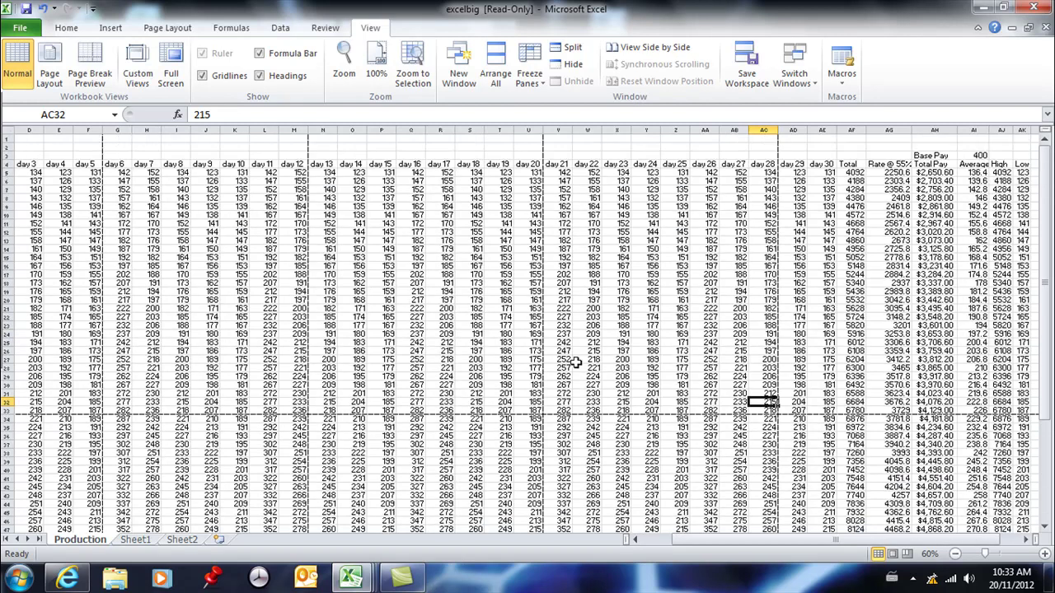
drag(755, 542, 692, 544)
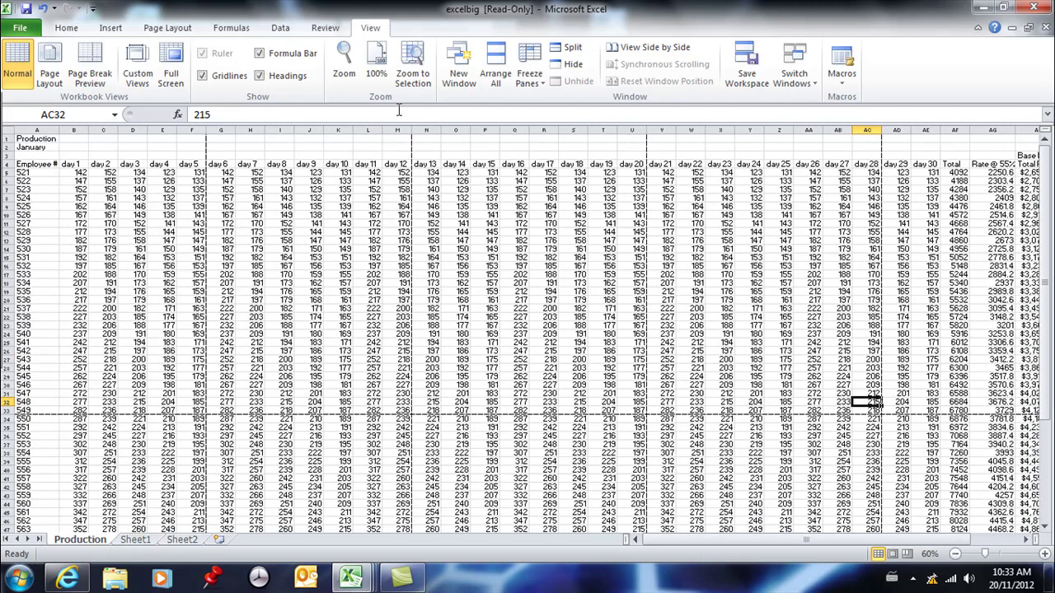
Open the sheet's header and footer for editing and examine the header and footer areas of the page
click(111, 29)
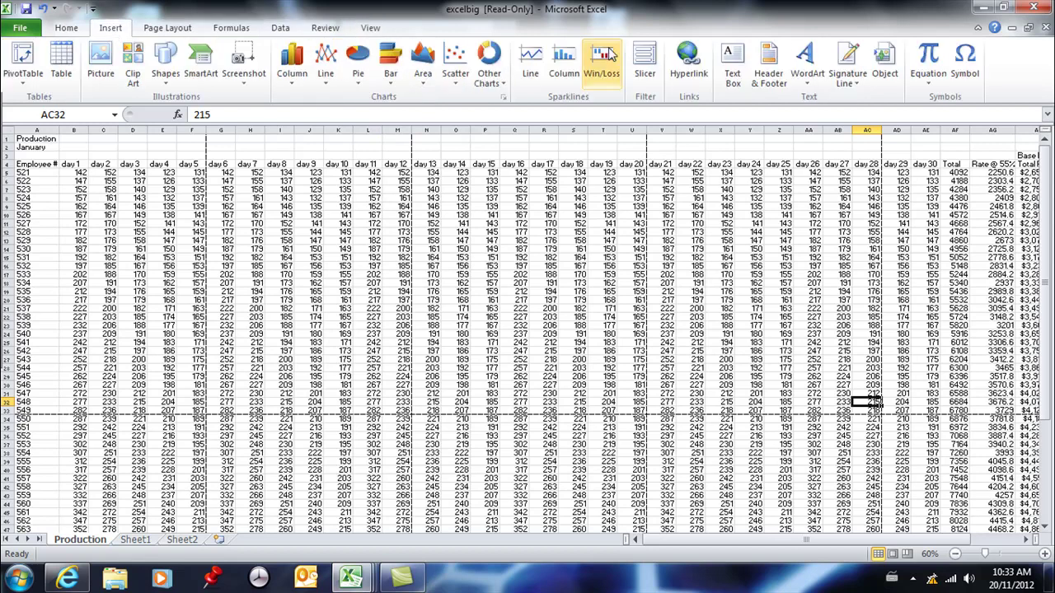
click(768, 66)
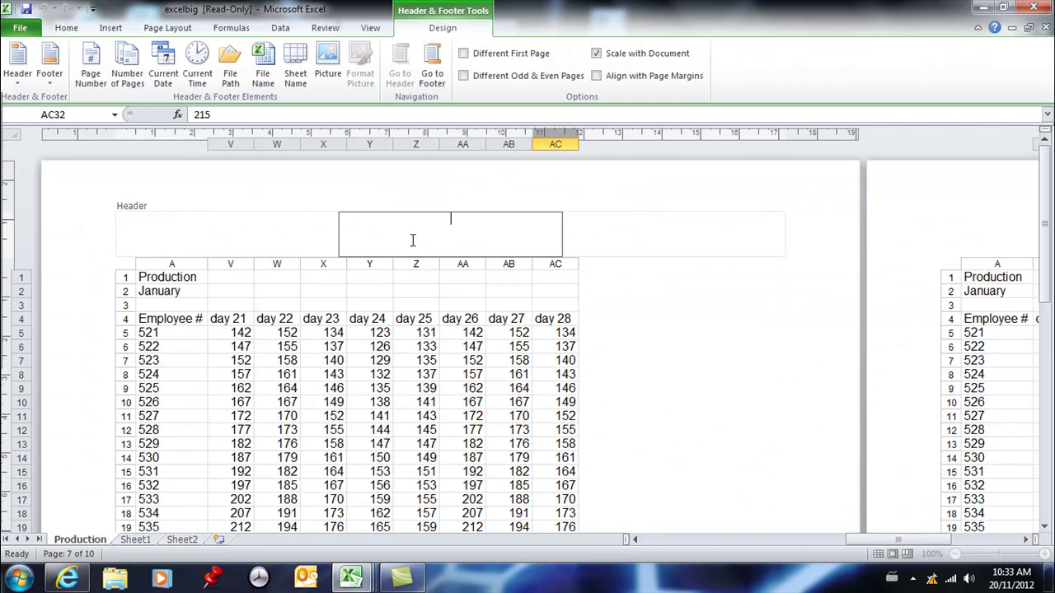
click(431, 71)
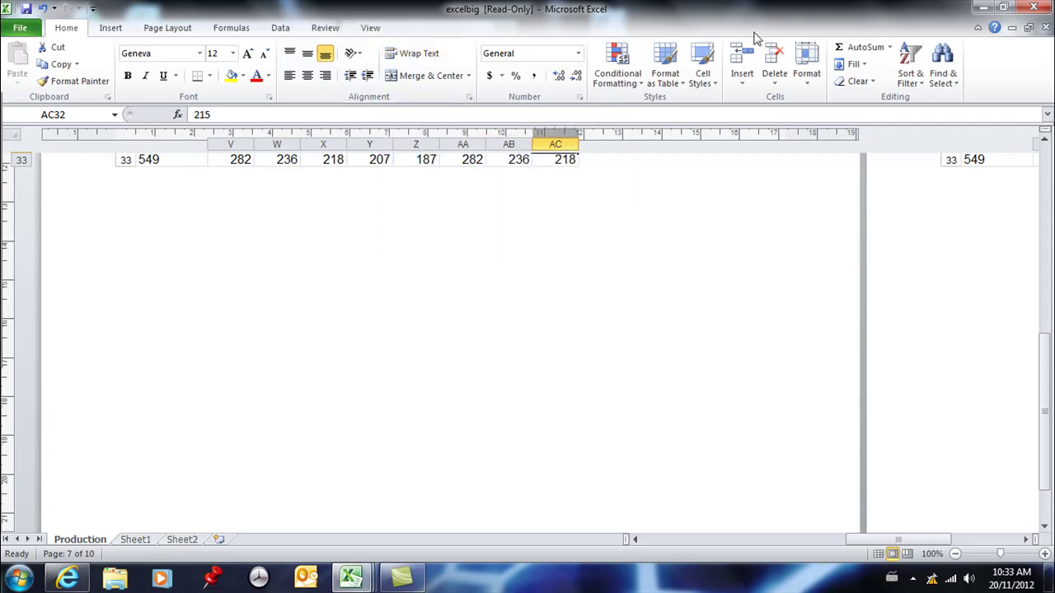
click(111, 29)
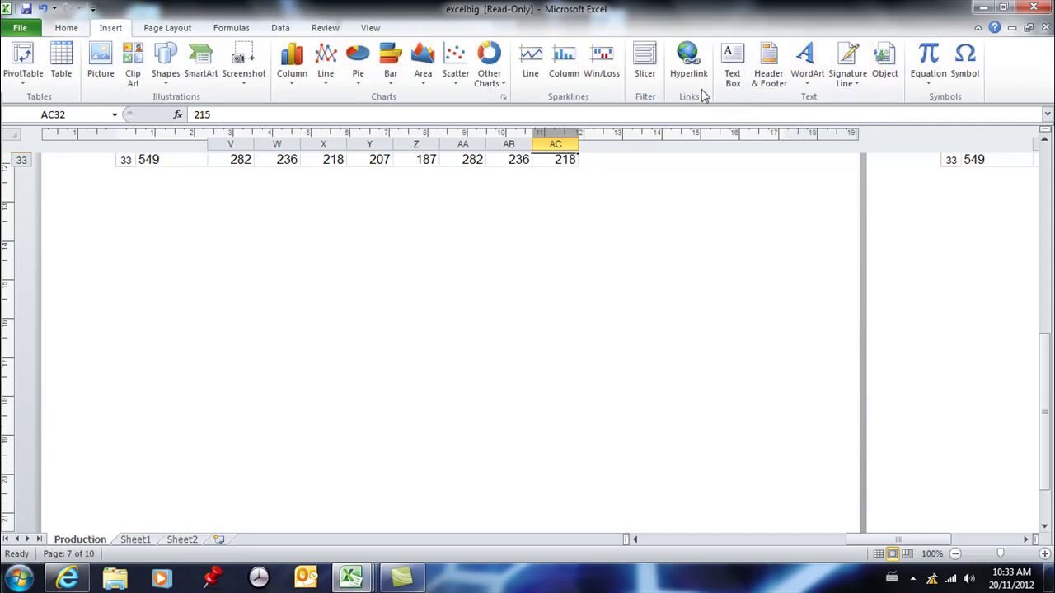
click(769, 66)
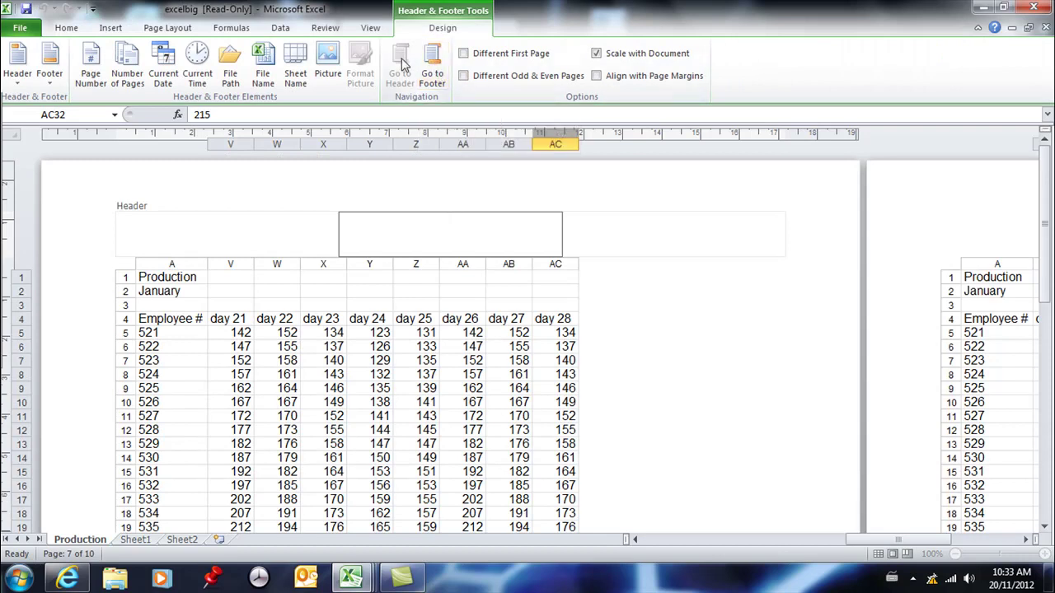
click(432, 72)
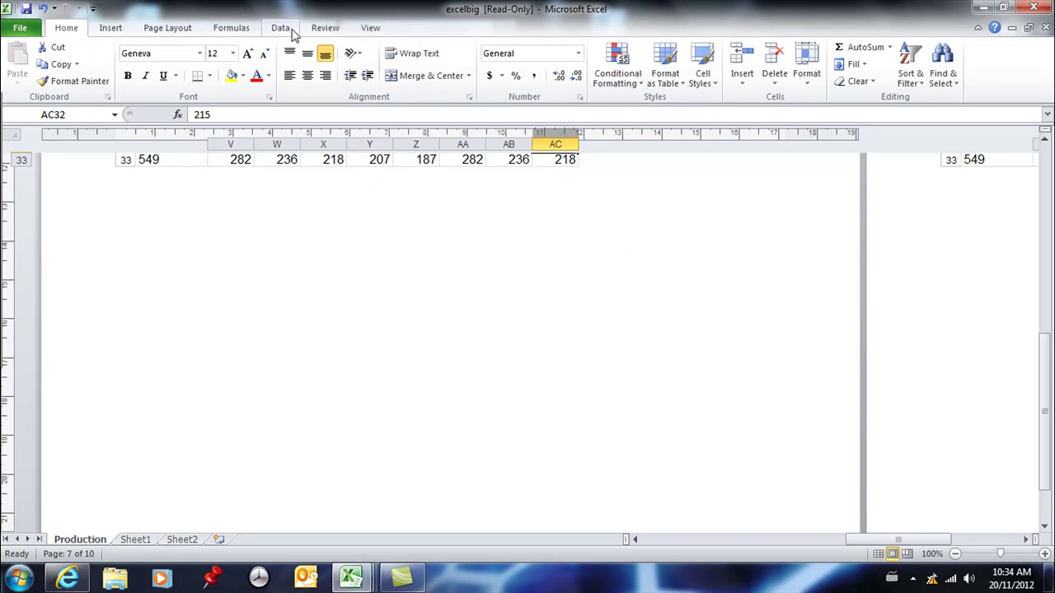
Reopen the page header and apply the preset header "Page 1 of ?"
click(370, 28)
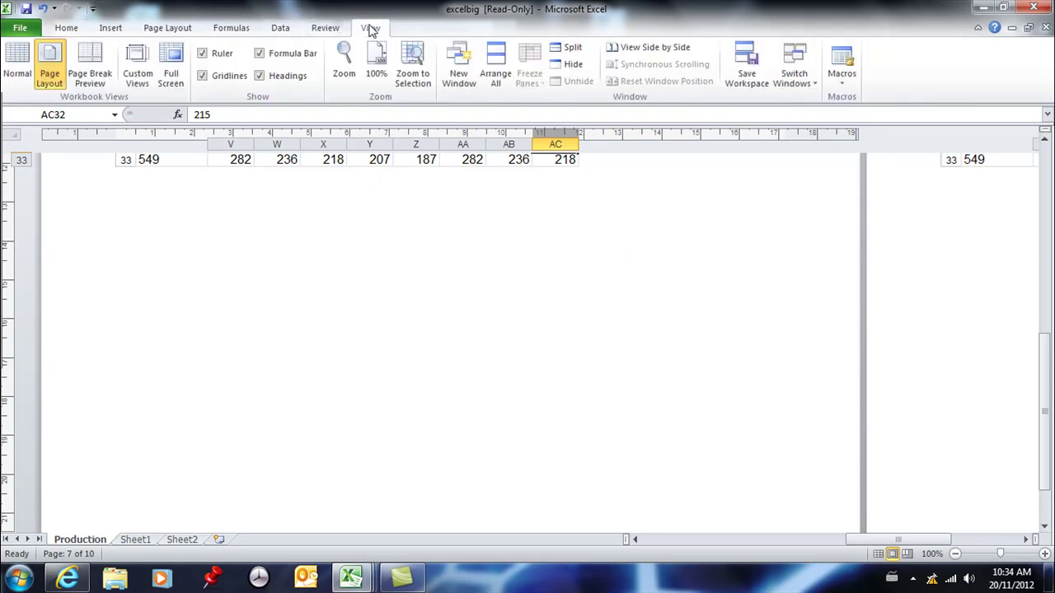
click(110, 28)
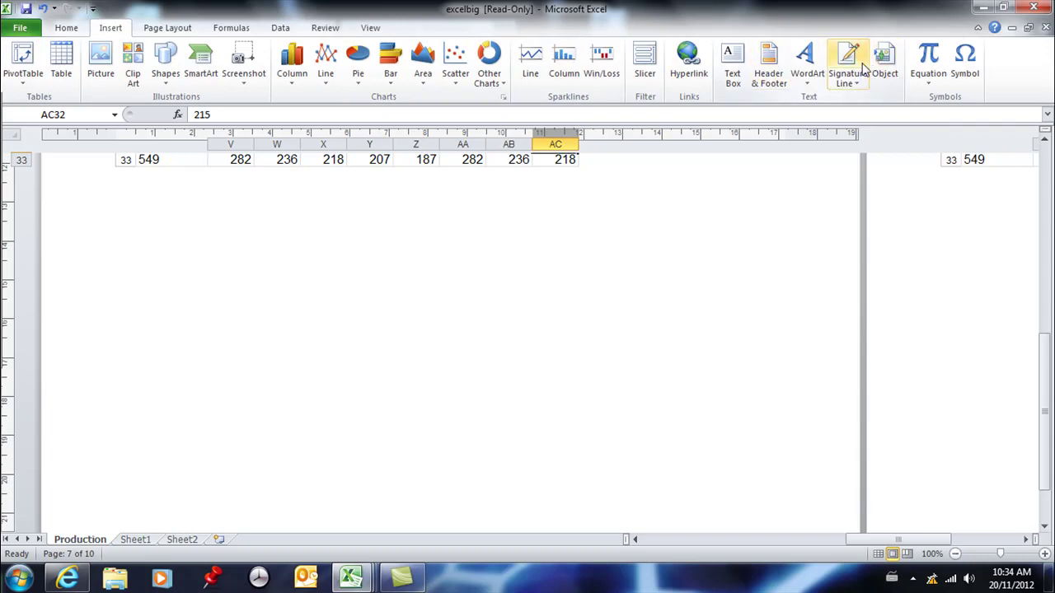
click(771, 70)
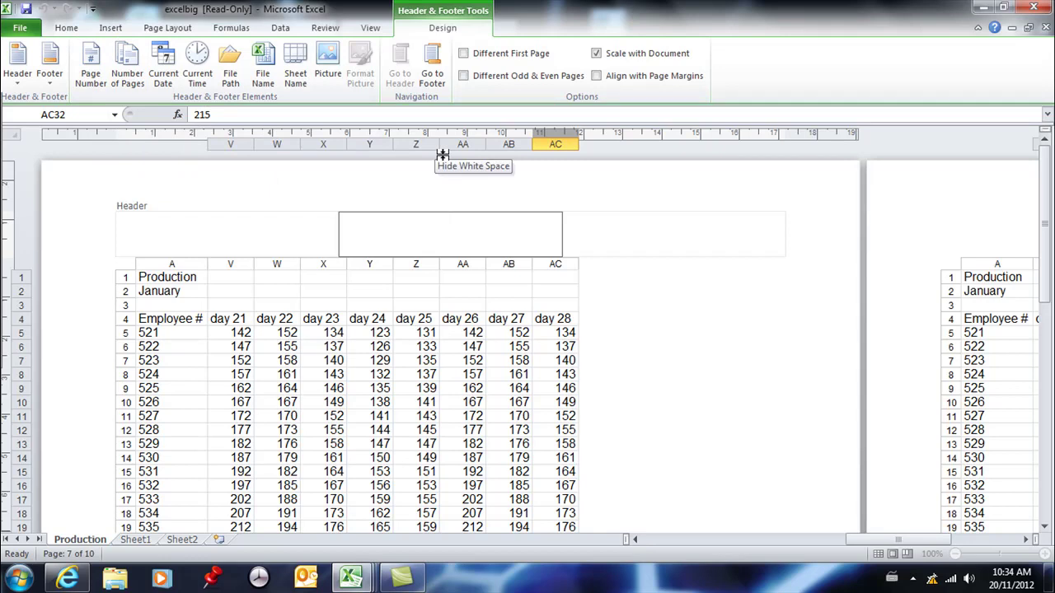
click(19, 83)
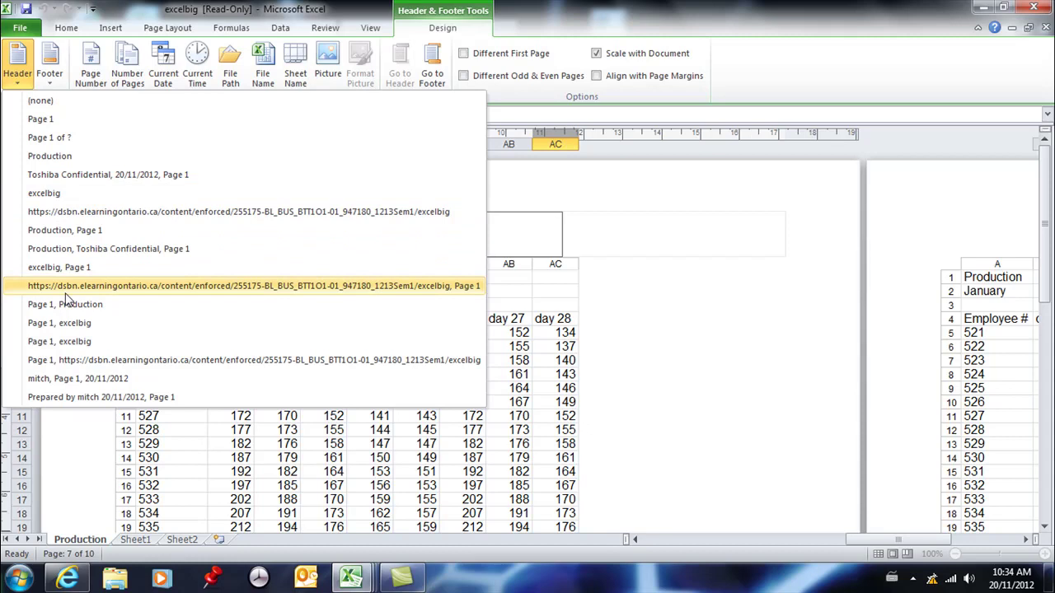
click(62, 139)
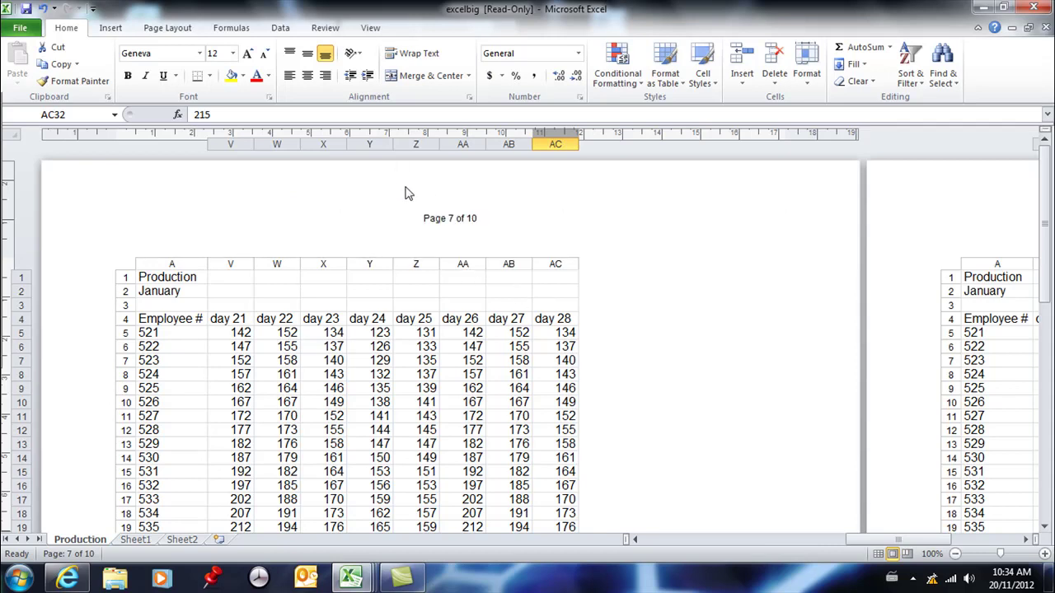
Open the sheet's header and footer for editing, apply the preset footer "Page 1 of ?", and check the page's footer area
click(111, 27)
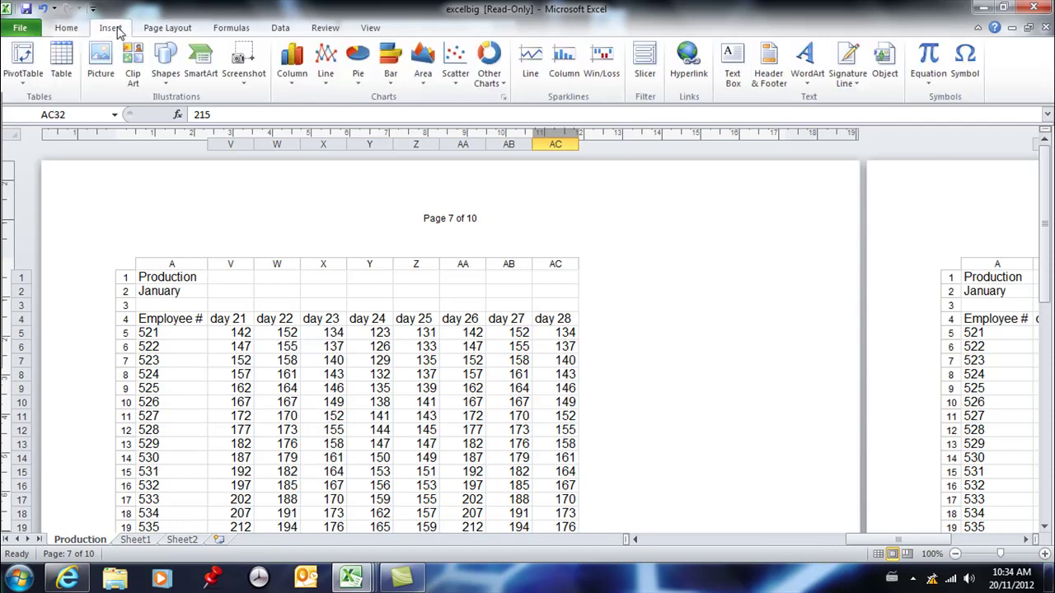
click(775, 71)
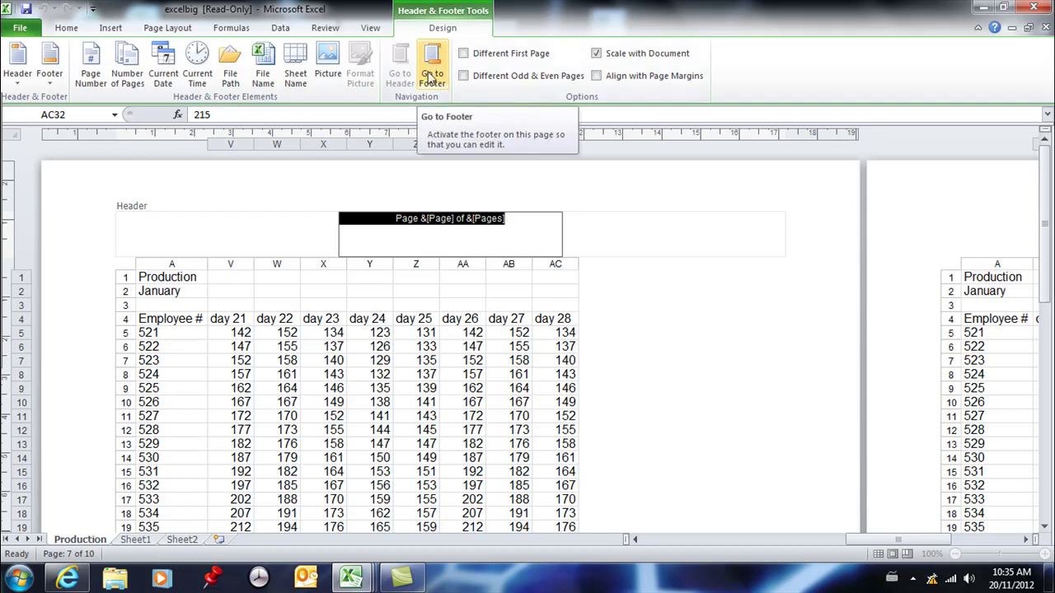
click(49, 73)
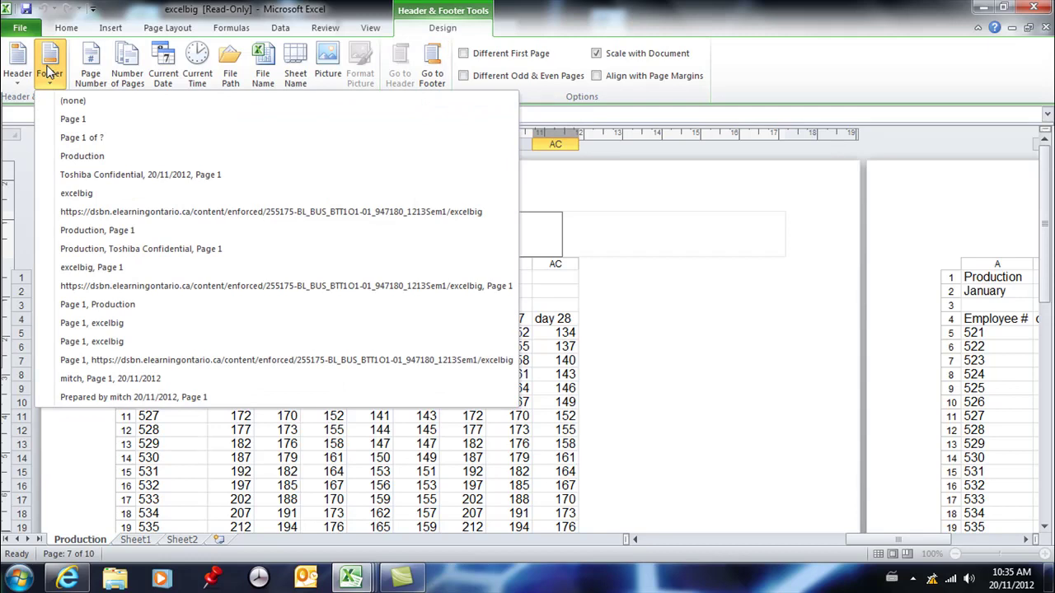
click(82, 140)
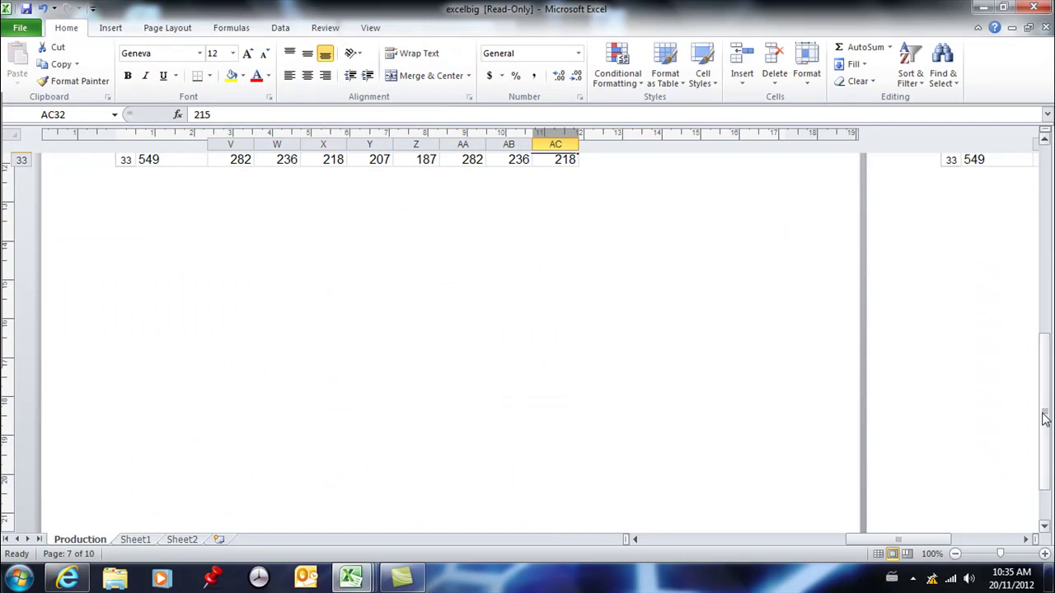
drag(1045, 418, 1050, 453)
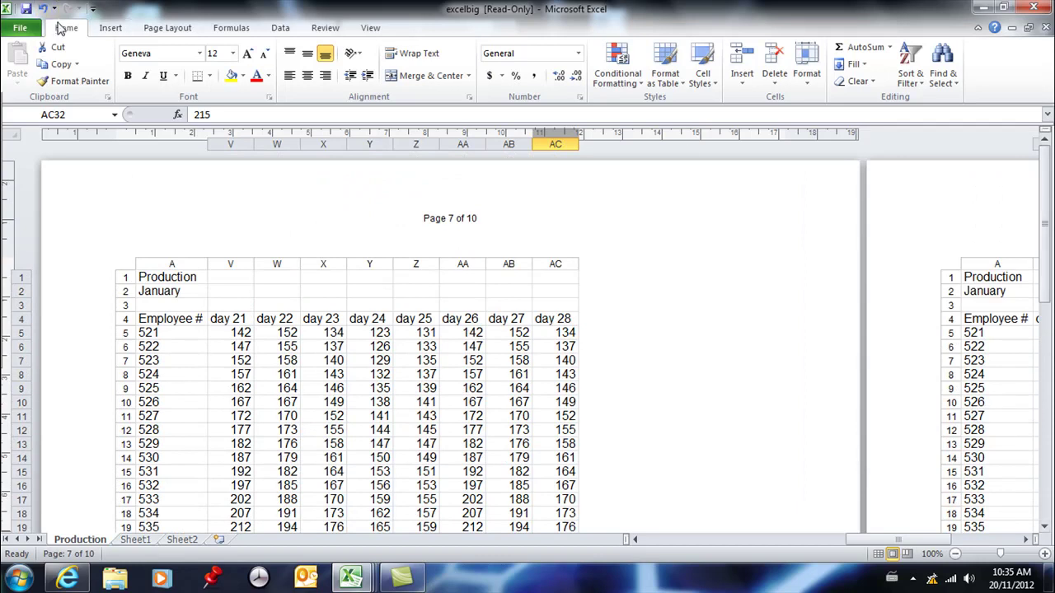
Open the print preview and examine the header, footer and repeated titles on all the worksheet's pages
click(21, 29)
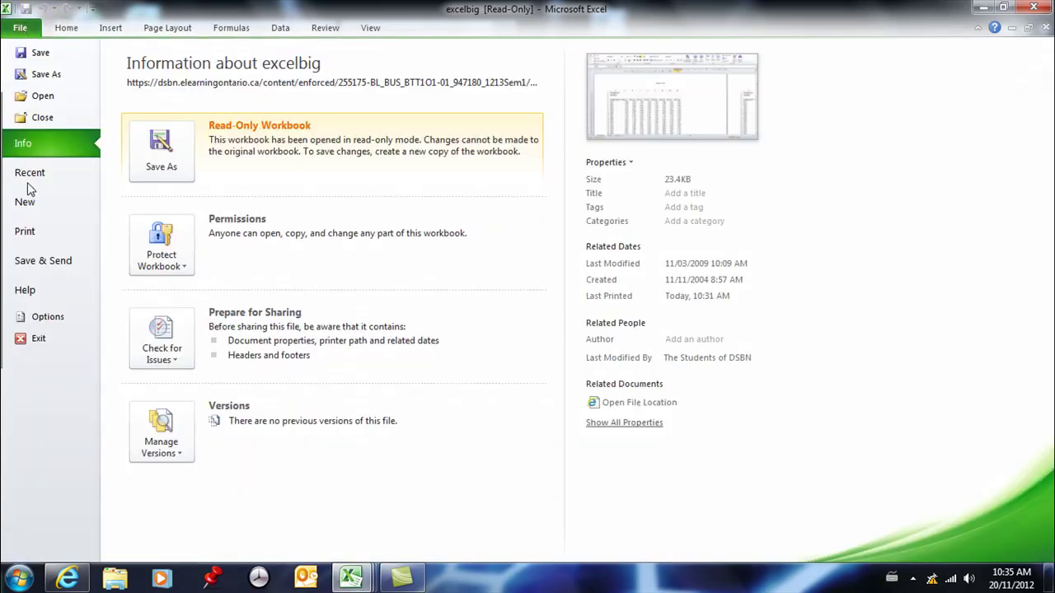
click(33, 233)
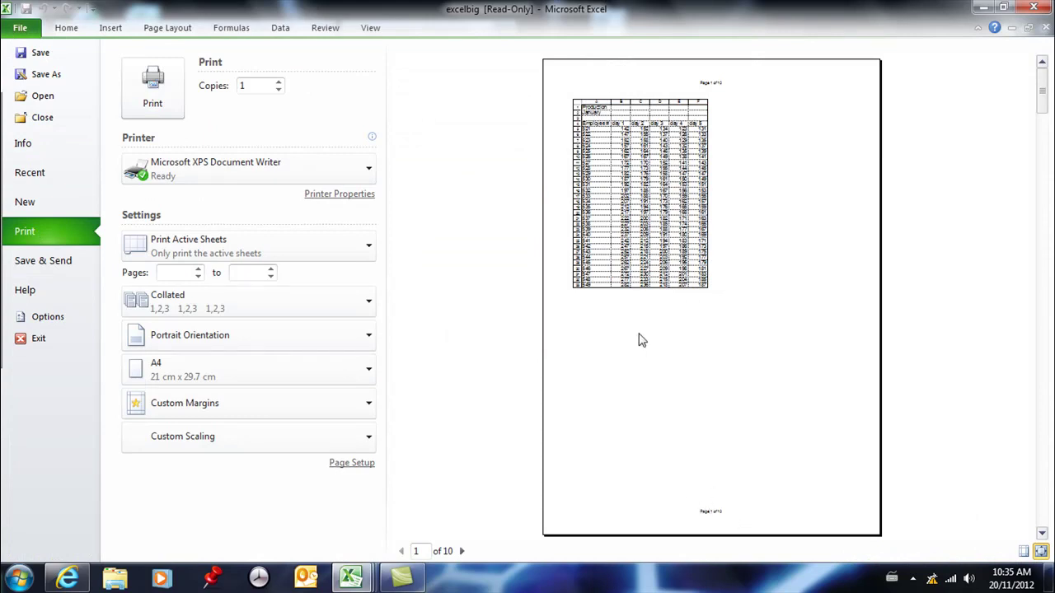
scroll(707, 333, down, 2)
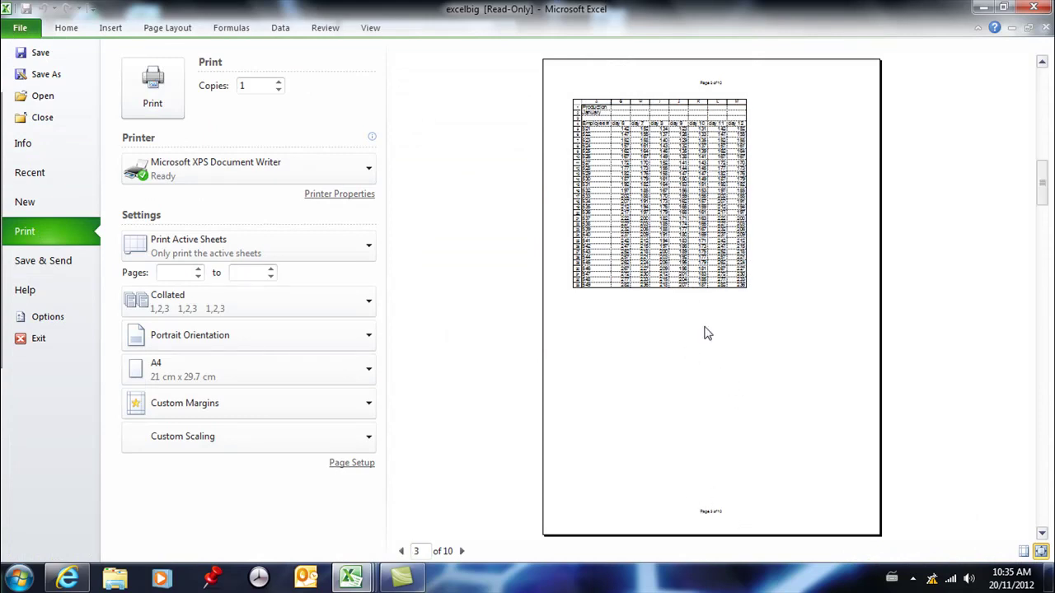
scroll(707, 333, down, 7)
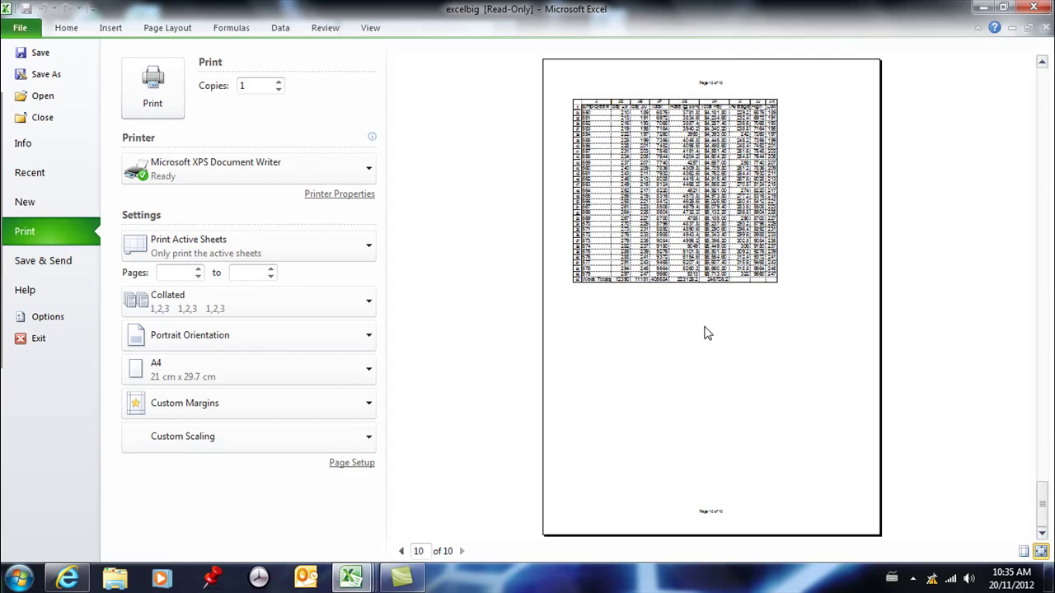
scroll(707, 333, up, 9)
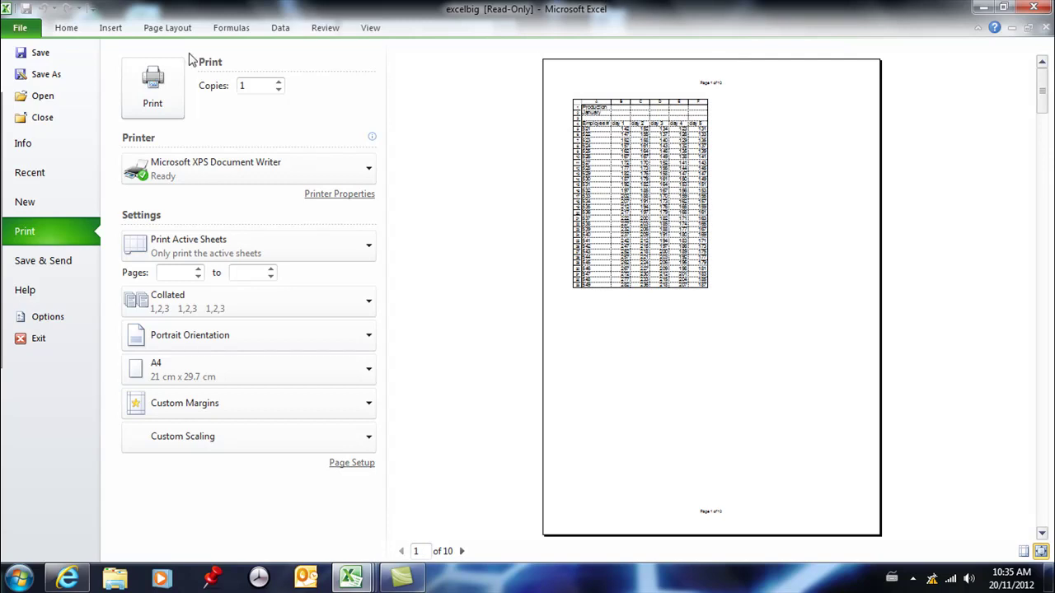
Leave the print preview and switch the Production worksheet from Page Layout back to Normal view
click(66, 32)
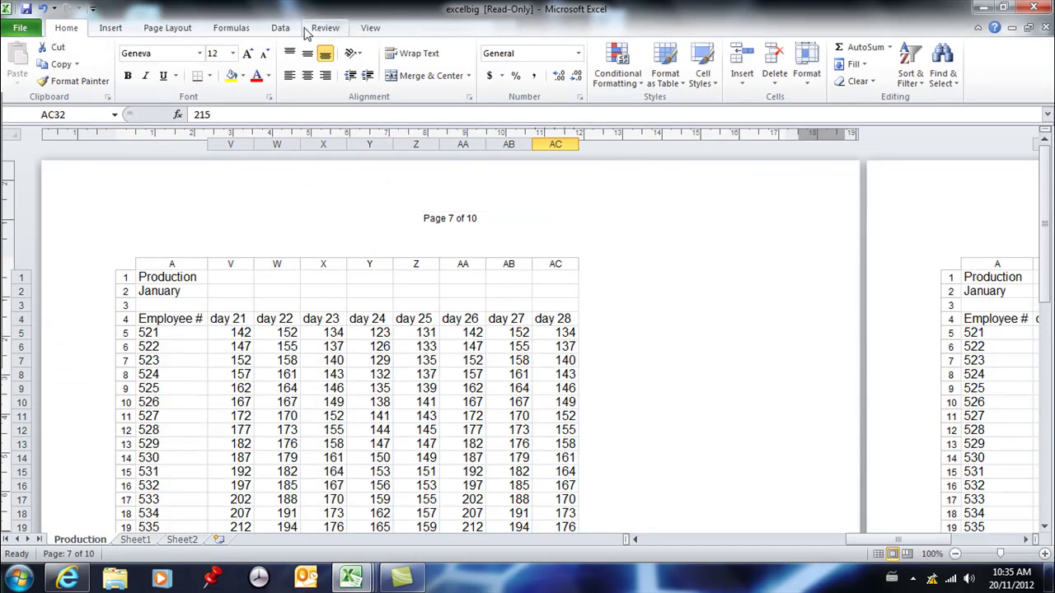
click(370, 29)
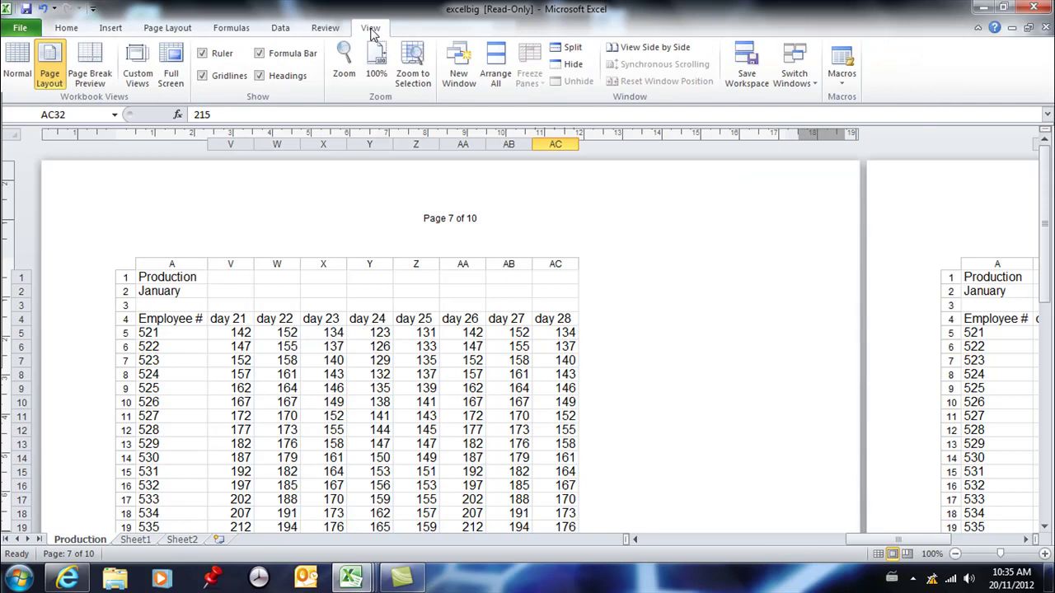
click(20, 65)
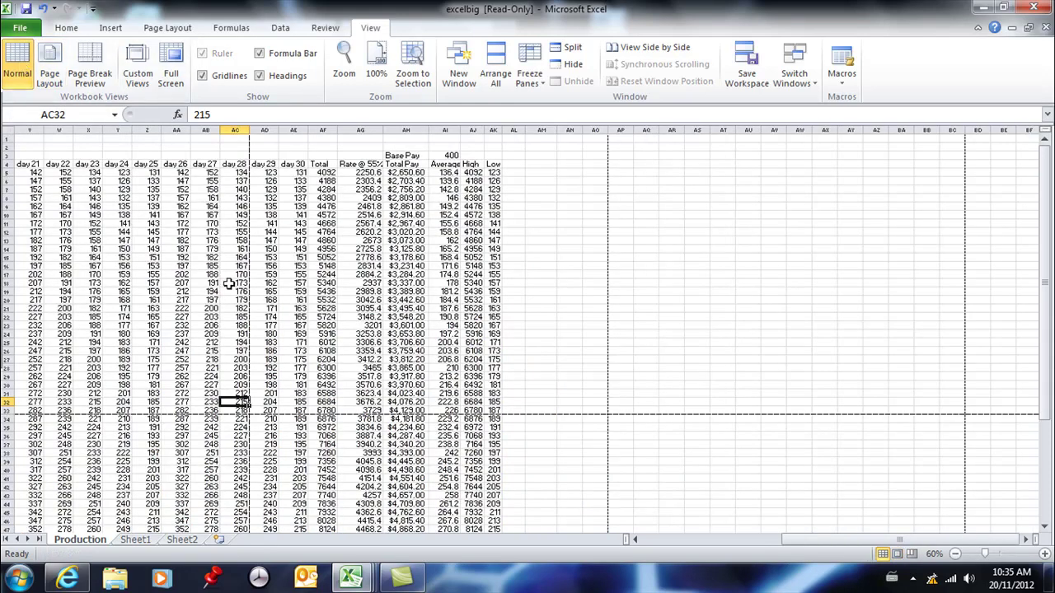